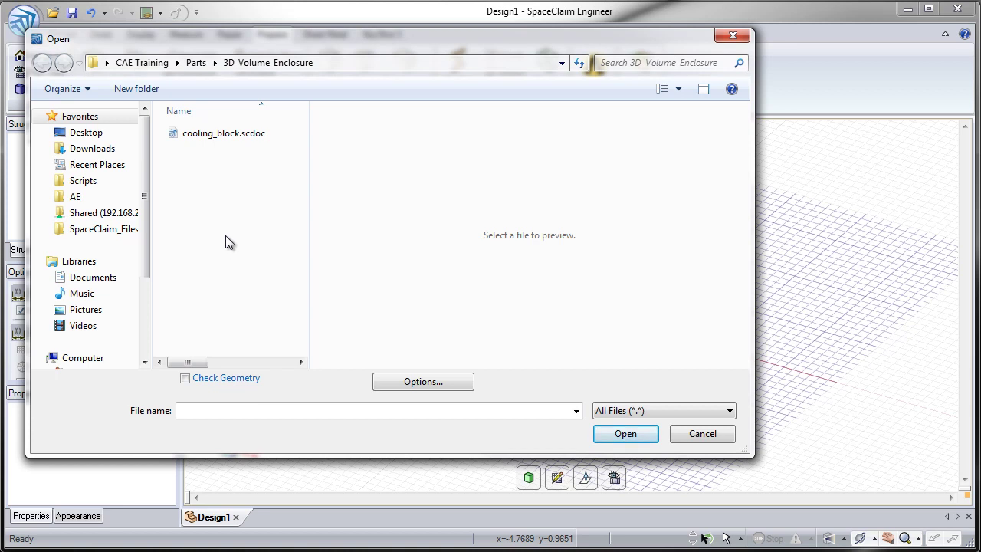
- Open cooling_block.scdoc from the Open dialog
{"action": "double_click", "coordinate": [190, 135]}
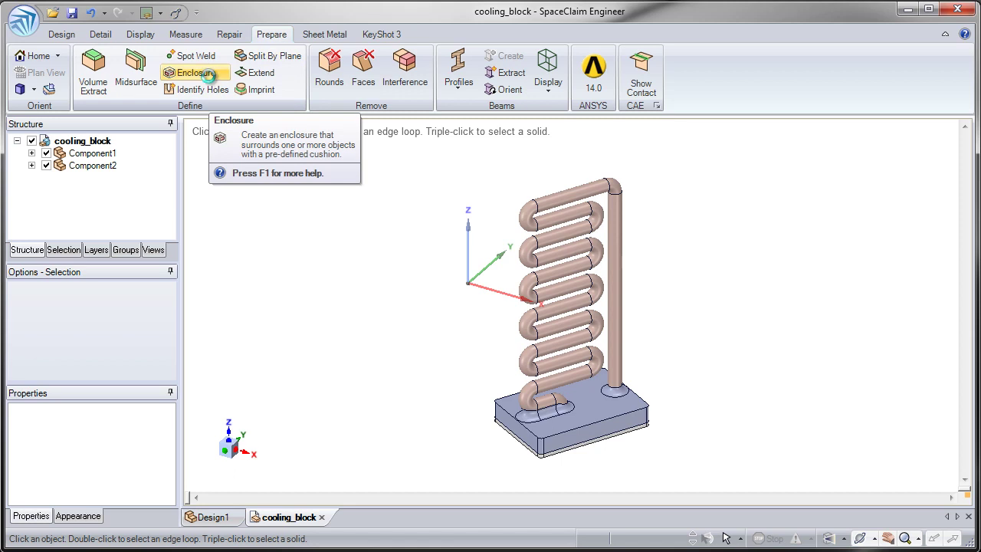
{"action": "key", "text": "F1"}
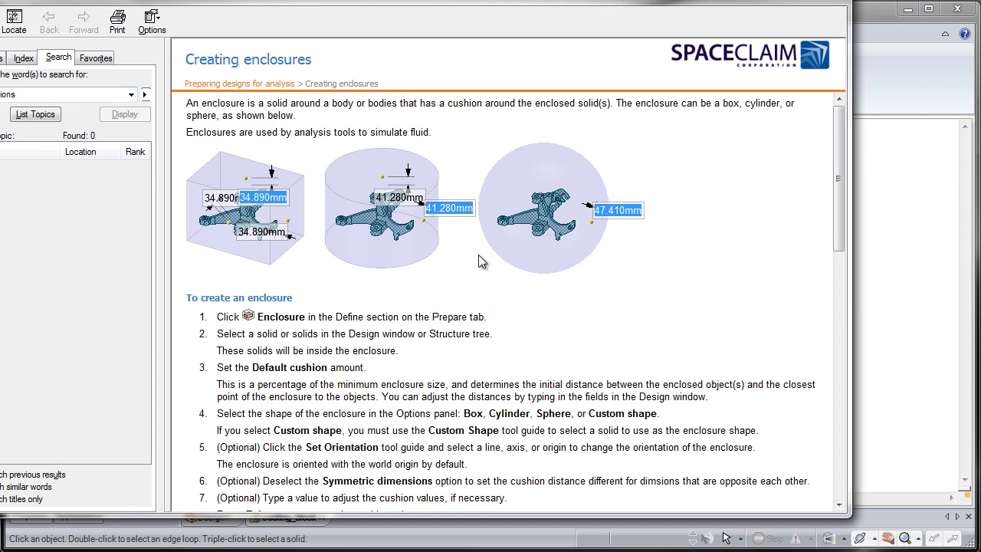
{"action": "scroll", "coordinate": [478, 254], "scroll_direction": "down", "scroll_amount": 10}
{"action": "scroll", "coordinate": [480, 254], "scroll_direction": "down", "scroll_amount": 3}
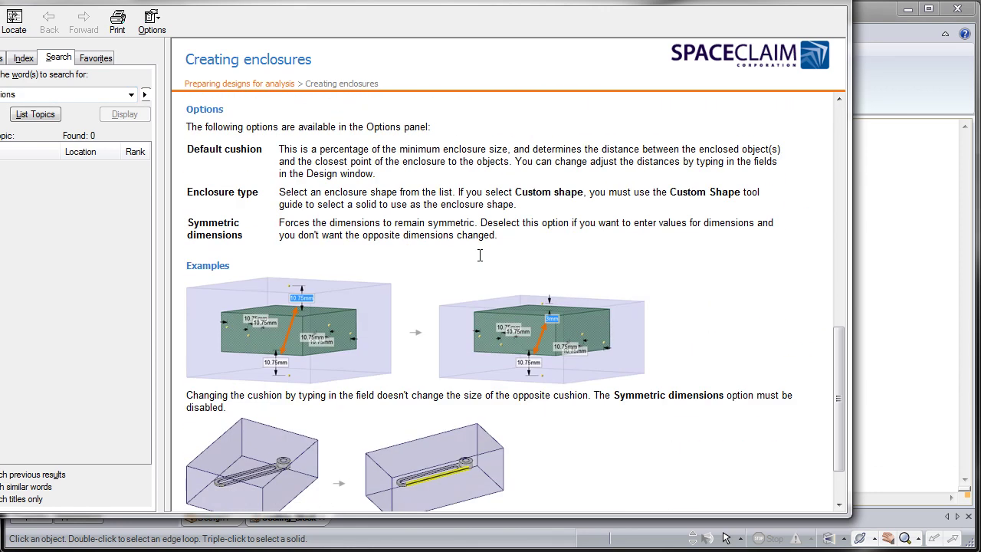
{"action": "left_click", "coordinate": [838, 7]}
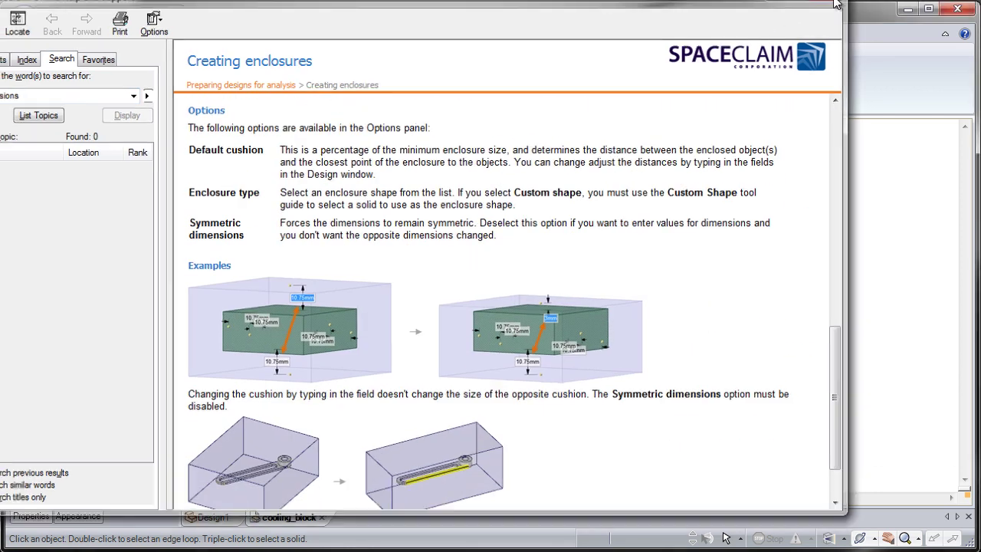
{"action": "scroll", "coordinate": [476, 344], "scroll_direction": "up", "scroll_amount": 2}
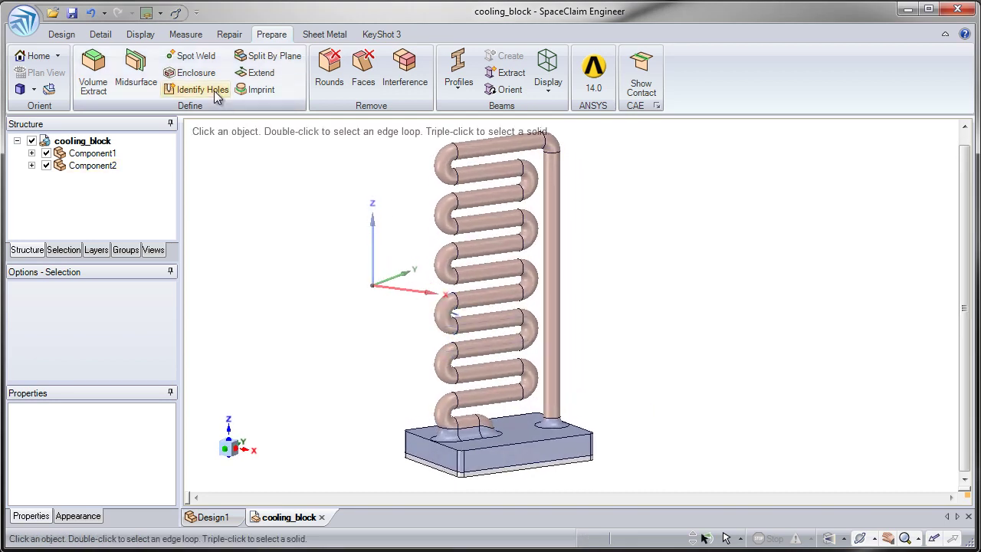
- Start the Enclosure tool and select the coil body to enclose
{"action": "left_click", "coordinate": [199, 73]}
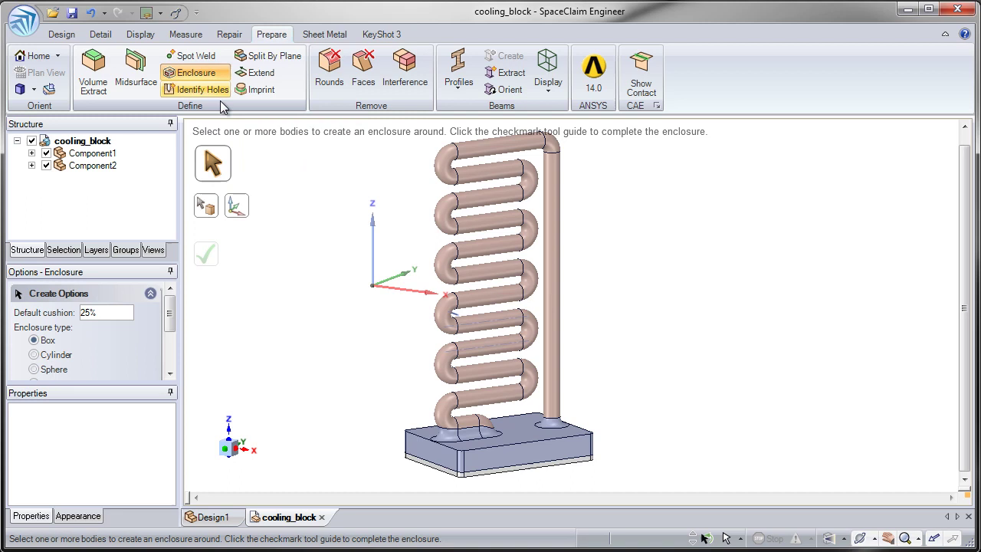
{"action": "scroll", "coordinate": [292, 226], "scroll_direction": "down", "scroll_amount": 3}
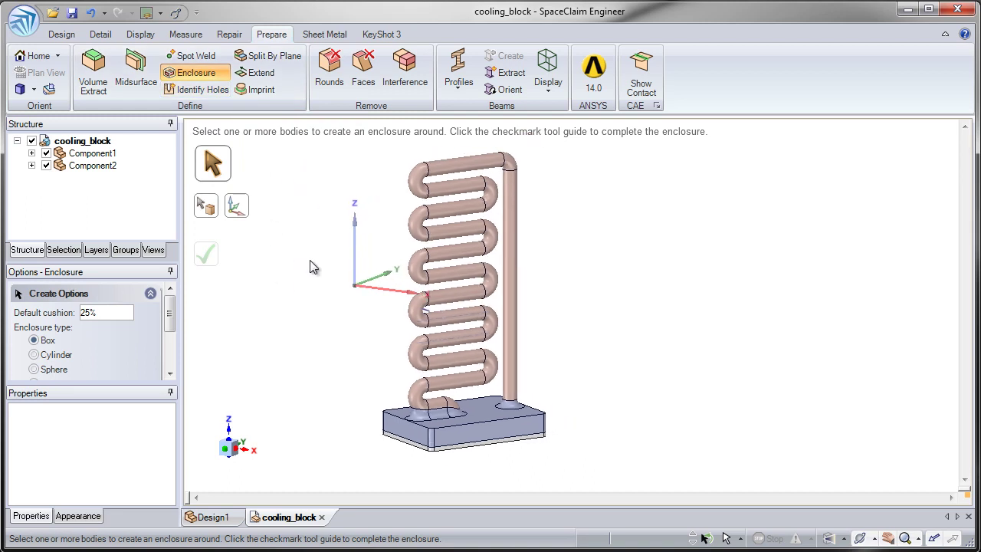
{"action": "middle_click_drag", "start_coordinate": [308, 268], "coordinate": [303, 273]}
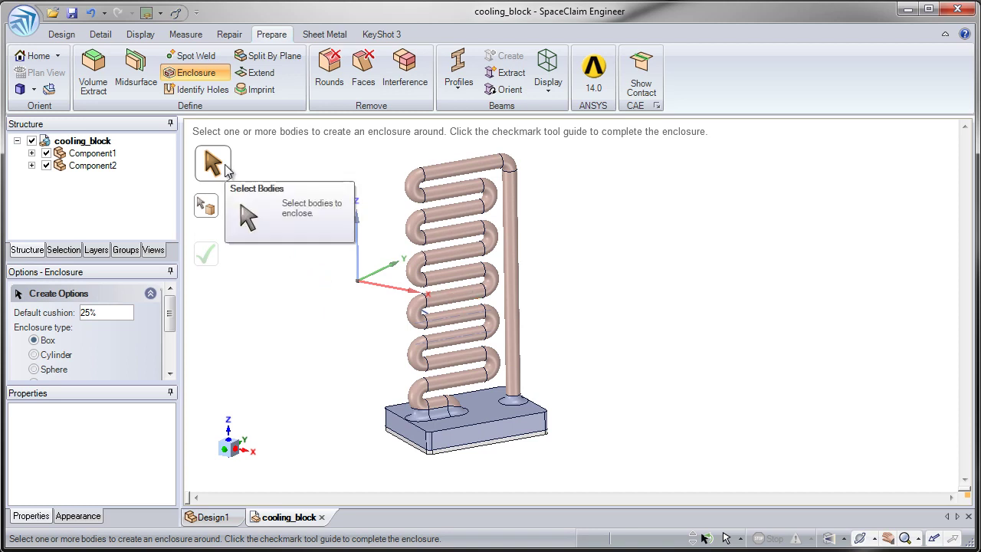
{"action": "left_click", "coordinate": [404, 316]}
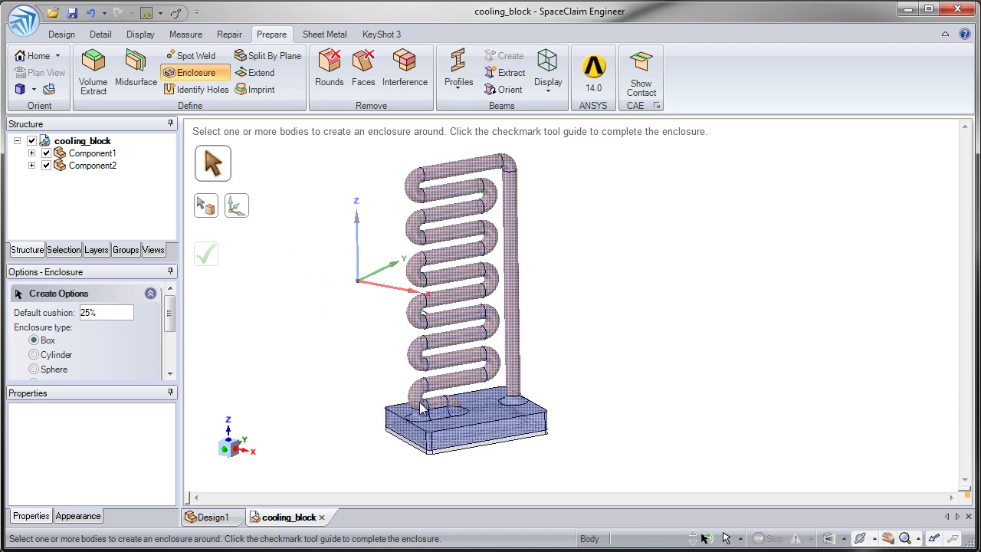
{"action": "left_click", "coordinate": [432, 440]}
{"action": "scroll", "coordinate": [432, 441], "scroll_direction": "down", "scroll_amount": 5}
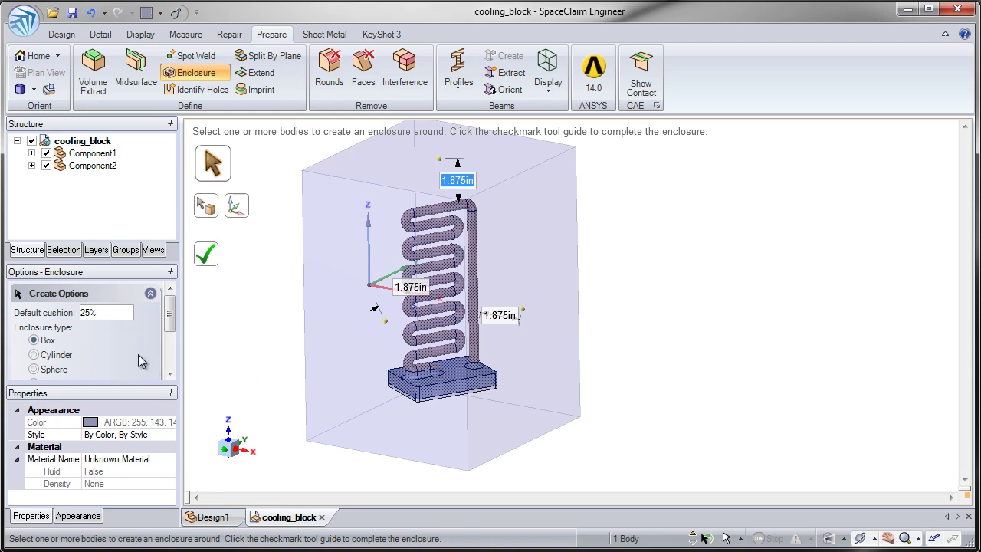
- Preview Cylinder and Sphere enclosure types, return to Box, and clear the selection
{"action": "left_click", "coordinate": [33, 355]}
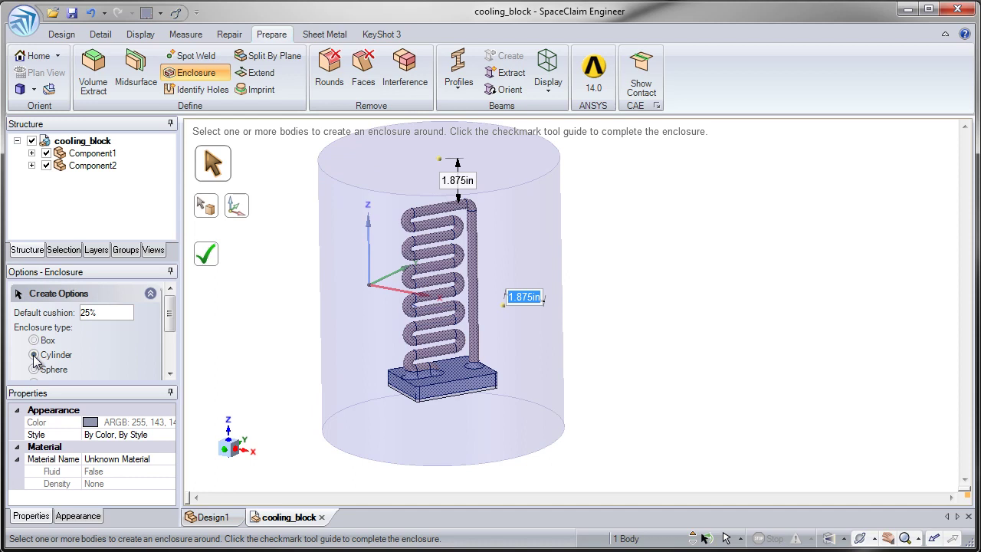
{"action": "left_click", "coordinate": [33, 369]}
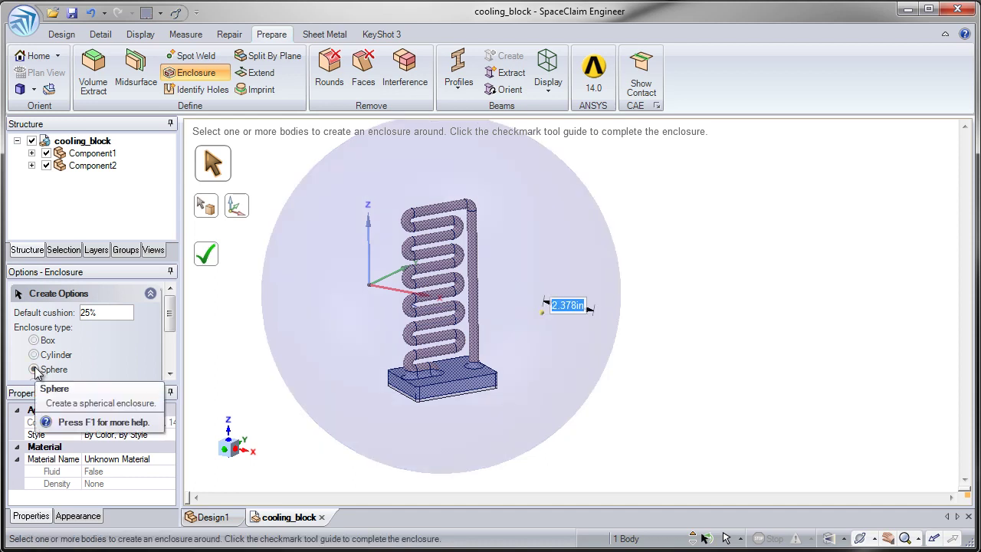
{"action": "left_click", "coordinate": [33, 340]}
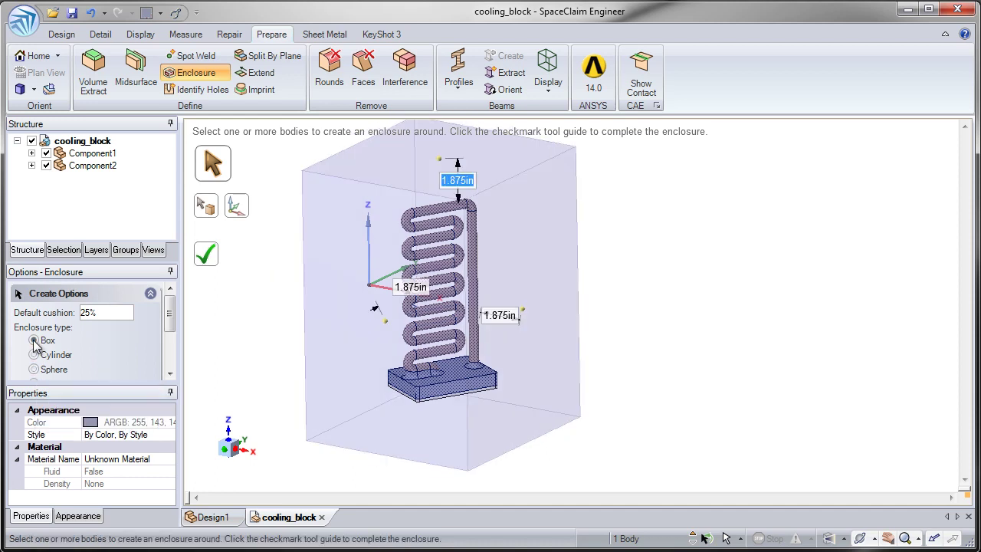
{"action": "left_click", "coordinate": [303, 335]}
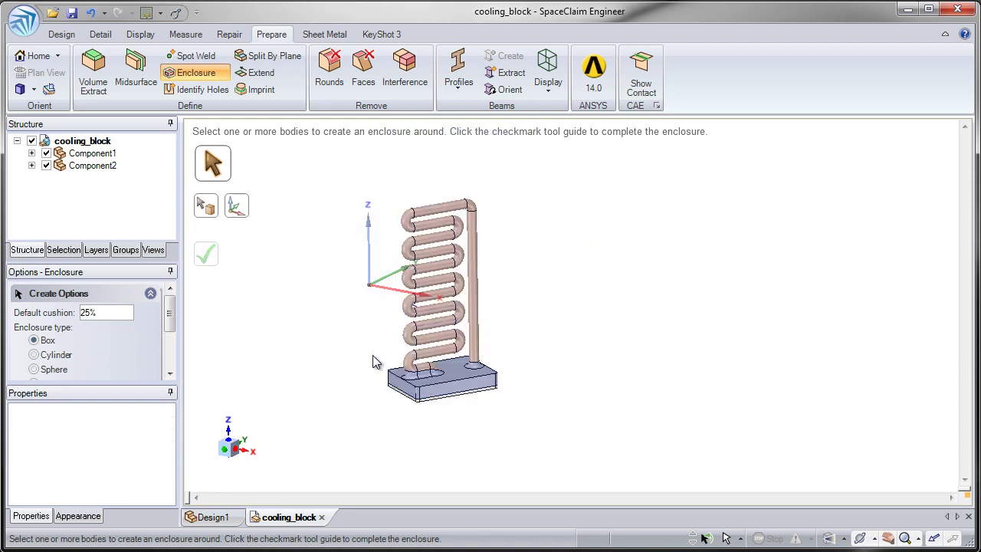
{"action": "scroll", "coordinate": [304, 411], "scroll_direction": "up", "scroll_amount": 5}
{"action": "scroll", "coordinate": [302, 410], "scroll_direction": "up", "scroll_amount": 1}
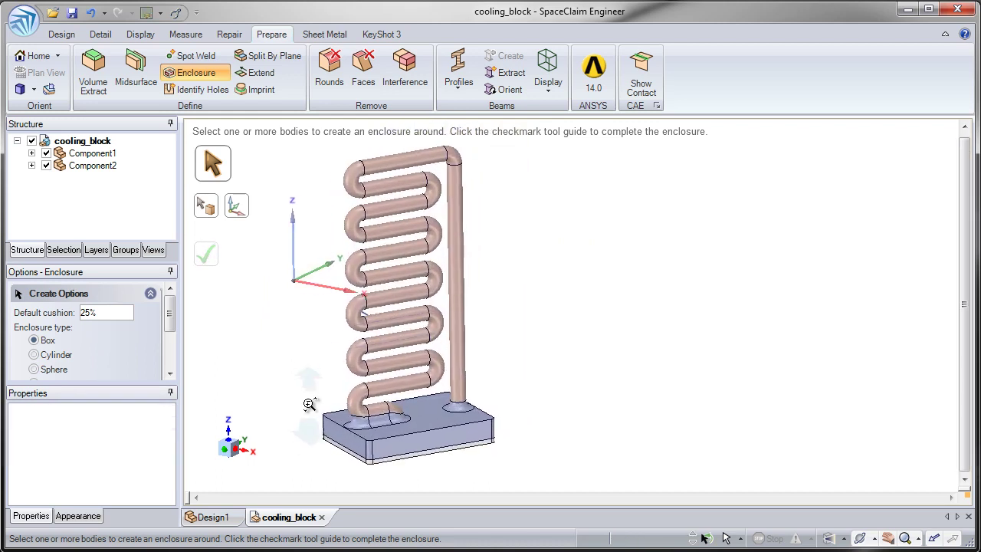
- Create a box enclosure around the coil body and hide Component1 and Component2
{"action": "left_click", "coordinate": [371, 352]}
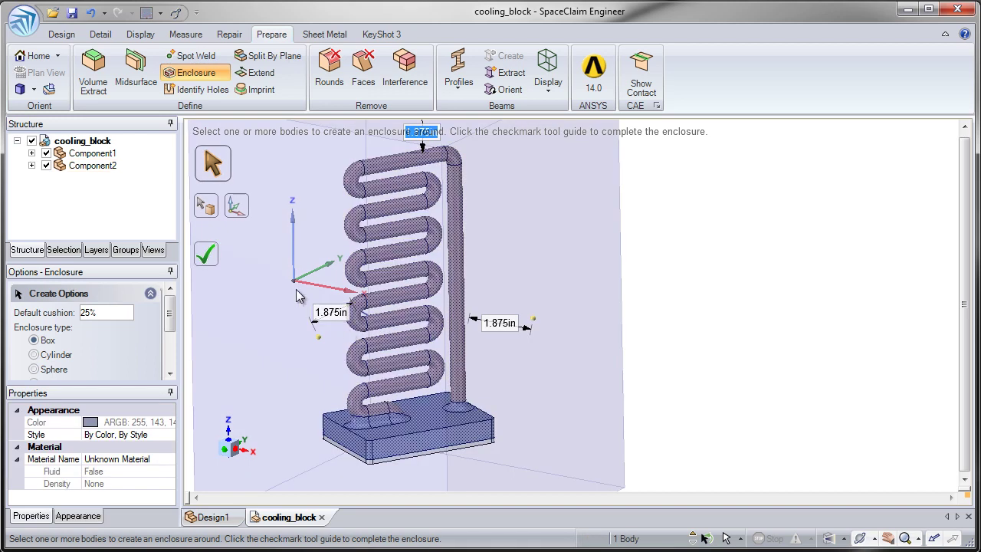
{"action": "left_click", "coordinate": [212, 260]}
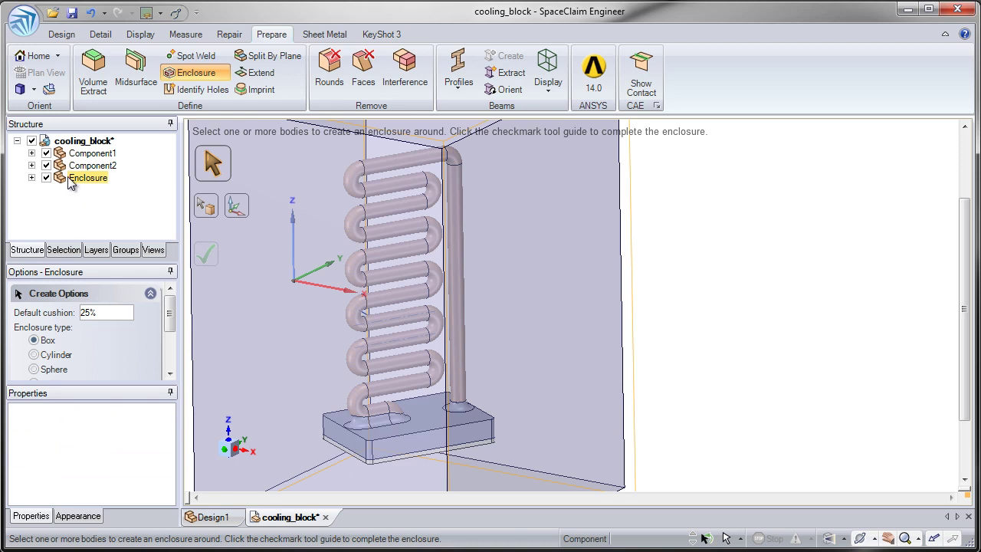
{"action": "left_click", "coordinate": [33, 164]}
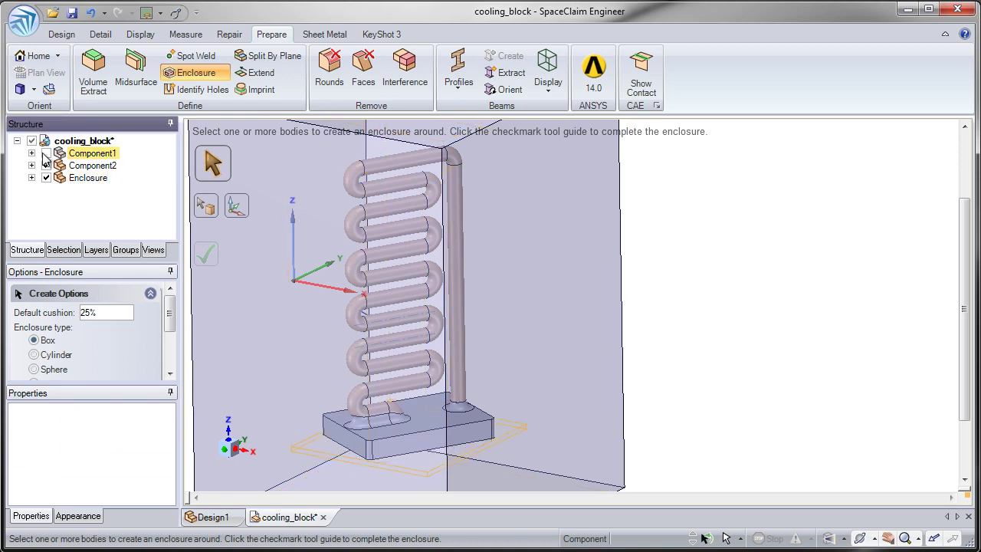
{"action": "left_click", "coordinate": [46, 166]}
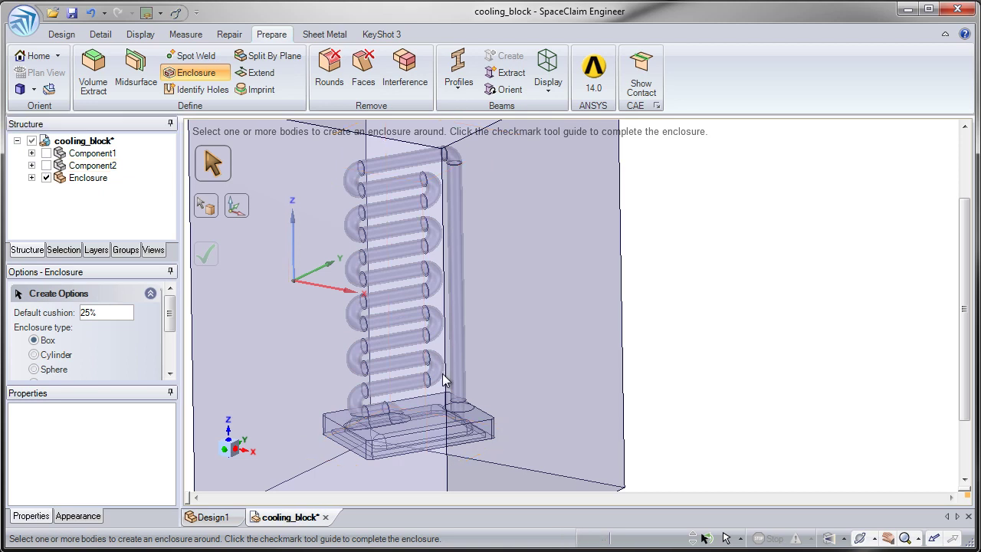
{"action": "scroll", "coordinate": [443, 381], "scroll_direction": "up", "scroll_amount": 5}
{"action": "middle_click_drag", "start_coordinate": [443, 380], "coordinate": [385, 370]}
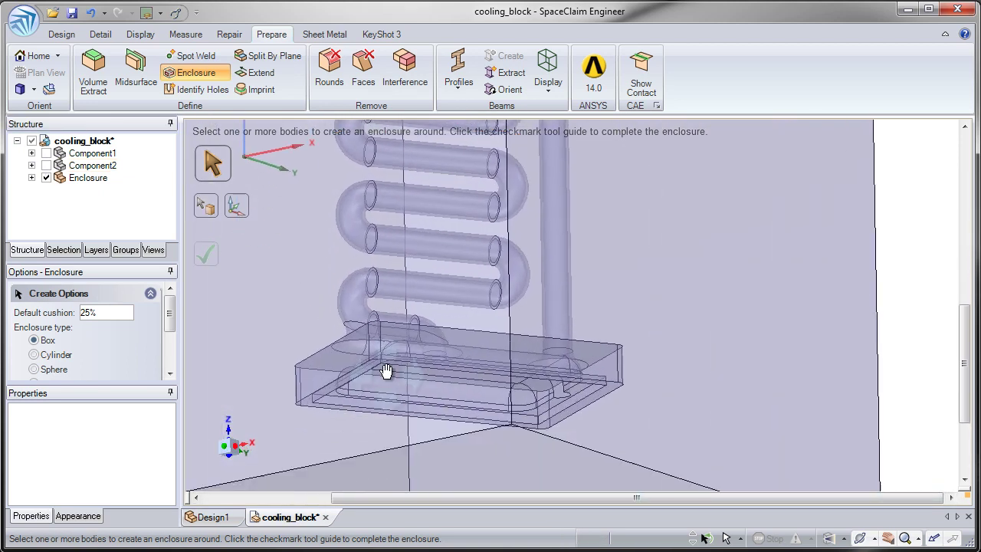
{"action": "scroll", "coordinate": [385, 370], "scroll_direction": "up", "scroll_amount": 3}
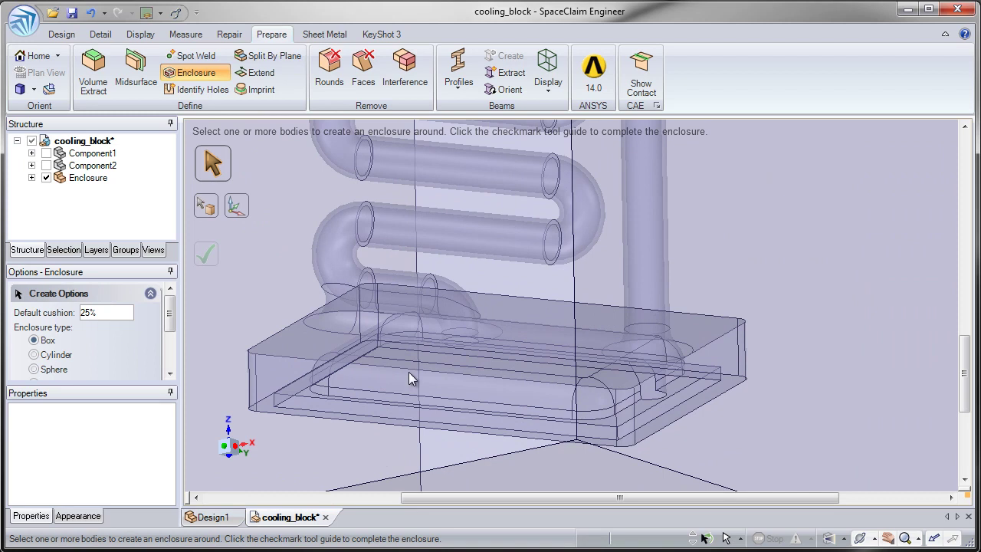
- Undo the component hiding and the enclosure, then clear the selection
{"action": "left_click", "coordinate": [90, 13]}
{"action": "left_click", "coordinate": [91, 13]}
{"action": "left_click", "coordinate": [91, 13]}
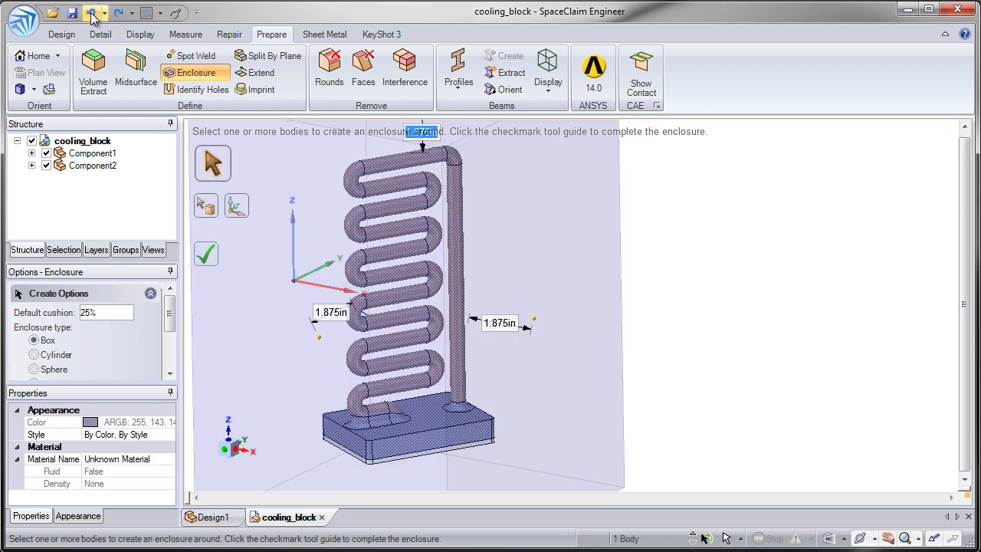
{"action": "left_click", "coordinate": [652, 342]}
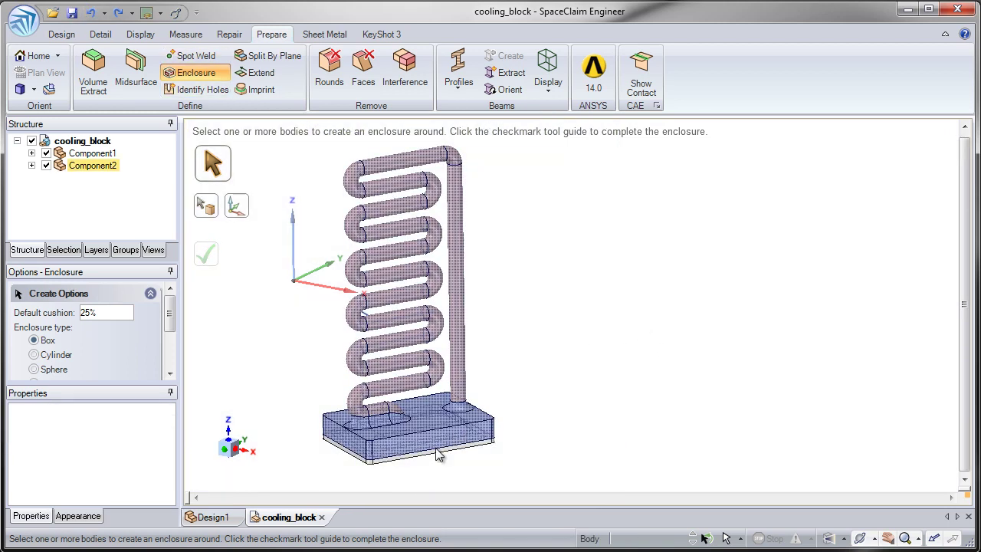
{"action": "scroll", "coordinate": [409, 471], "scroll_direction": "up", "scroll_amount": 2}
{"action": "scroll", "coordinate": [367, 474], "scroll_direction": "up", "scroll_amount": 1}
- Box-select both the coil and base block, giving 1.905in cushion previews
{"action": "left_click", "coordinate": [363, 460]}
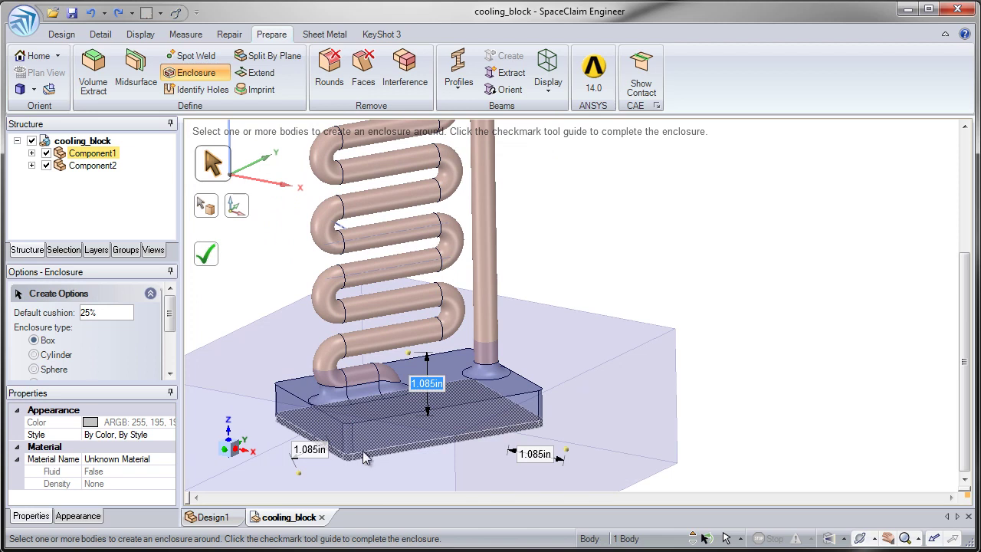
{"action": "left_click", "coordinate": [352, 414]}
{"action": "key", "text": "ctrl+a"}
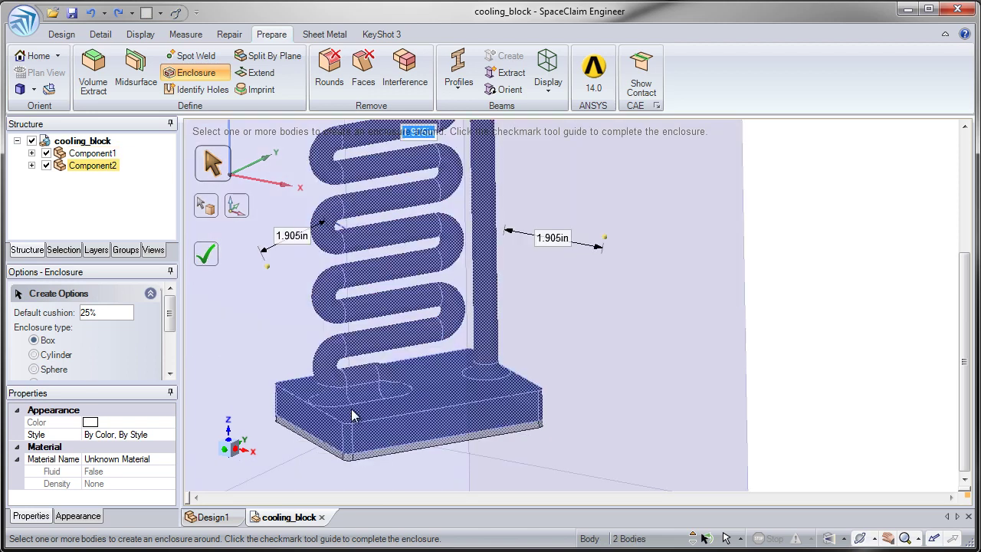
{"action": "middle_click_drag", "start_coordinate": [352, 415], "coordinate": [485, 346]}
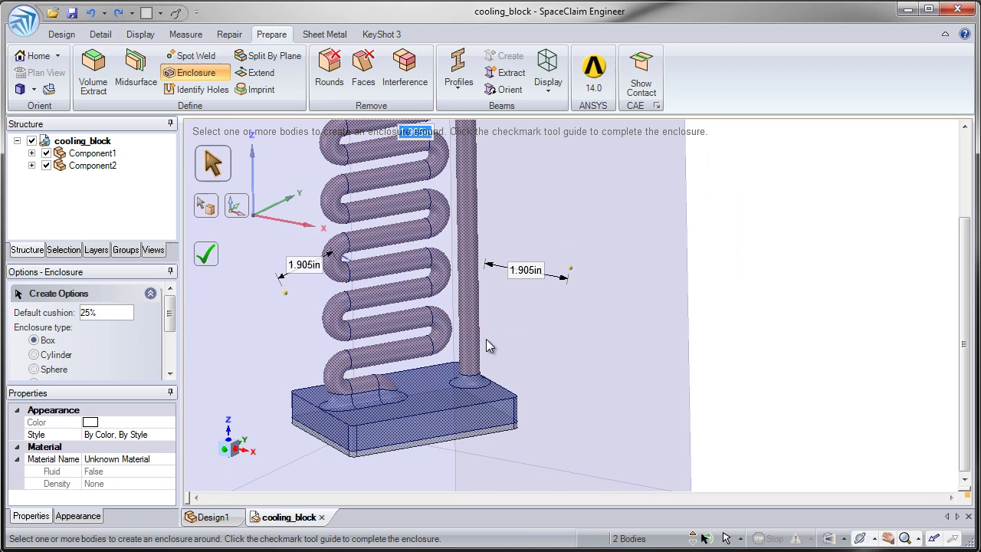
{"action": "left_click", "coordinate": [511, 354]}
{"action": "left_click", "coordinate": [433, 395]}
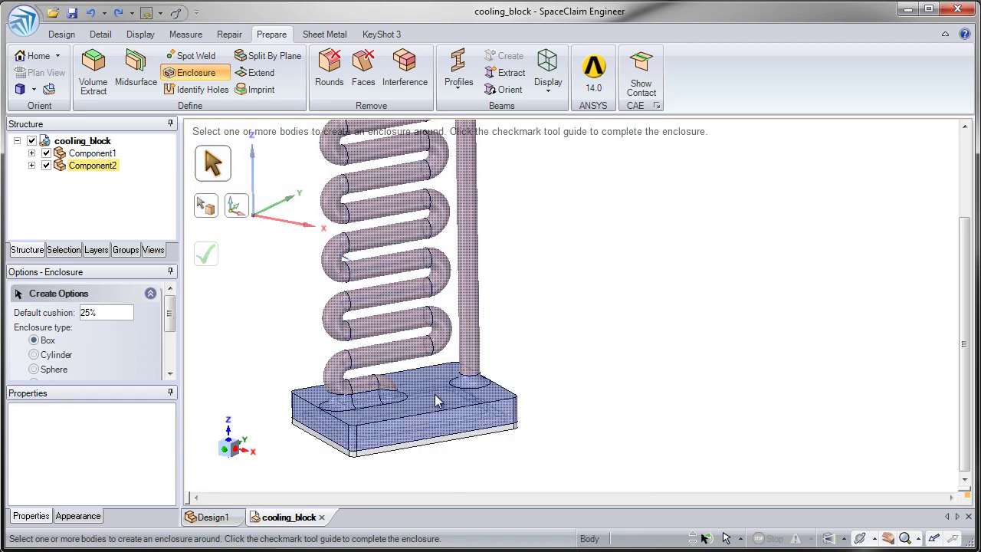
{"action": "left_click", "coordinate": [437, 444]}
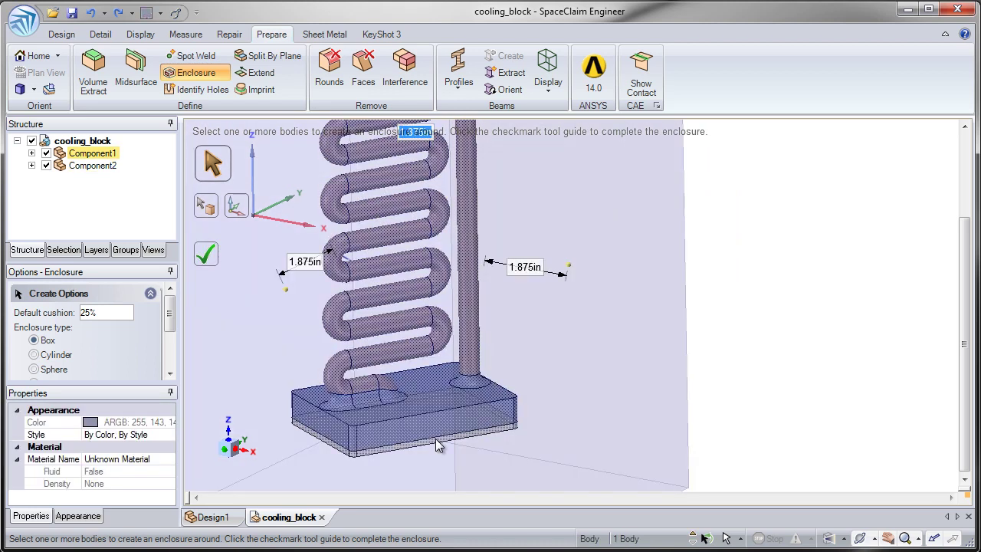
{"action": "left_click", "coordinate": [431, 451], "text": "ctrl"}
{"action": "scroll", "coordinate": [360, 383], "scroll_direction": "down", "scroll_amount": 5}
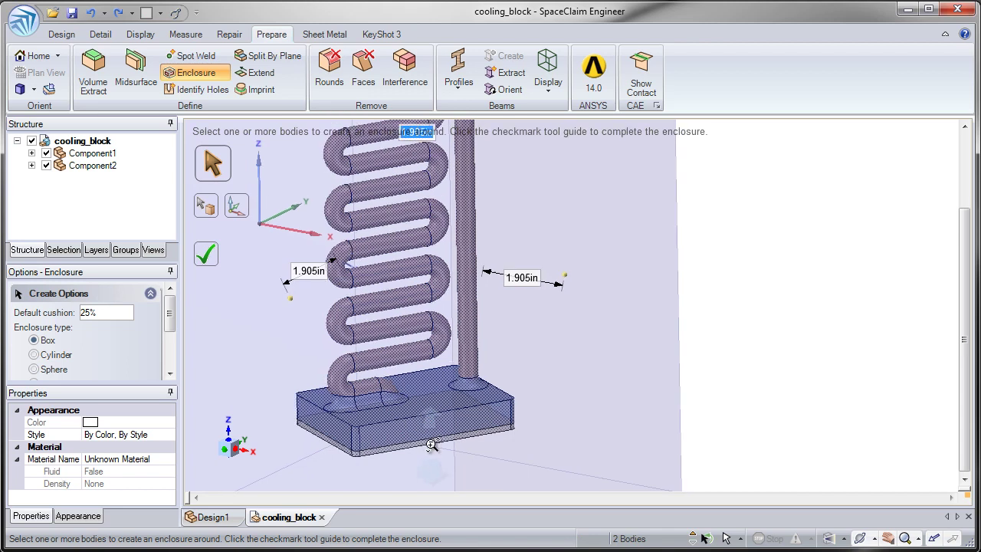
{"action": "left_click", "coordinate": [293, 321]}
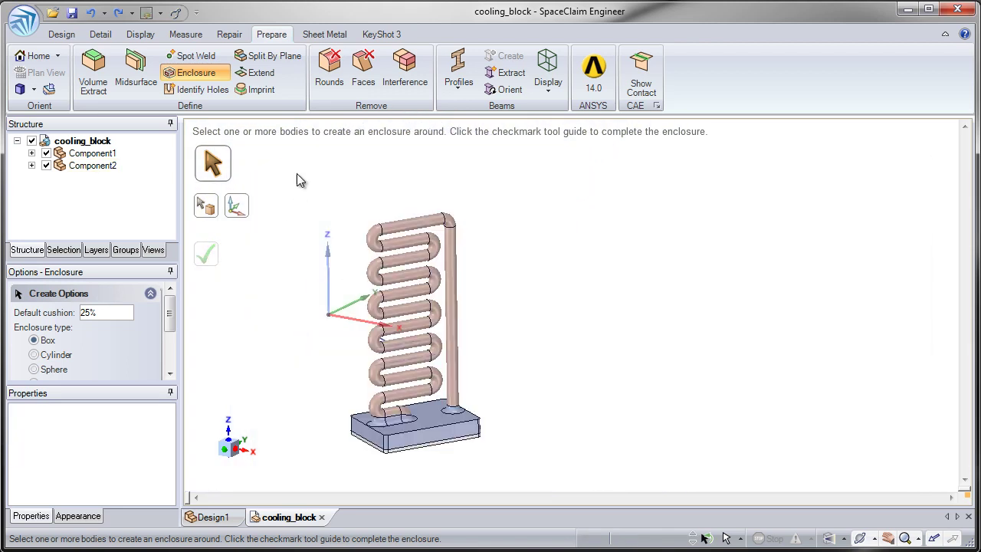
{"action": "left_click_drag", "start_coordinate": [297, 175], "coordinate": [581, 483]}
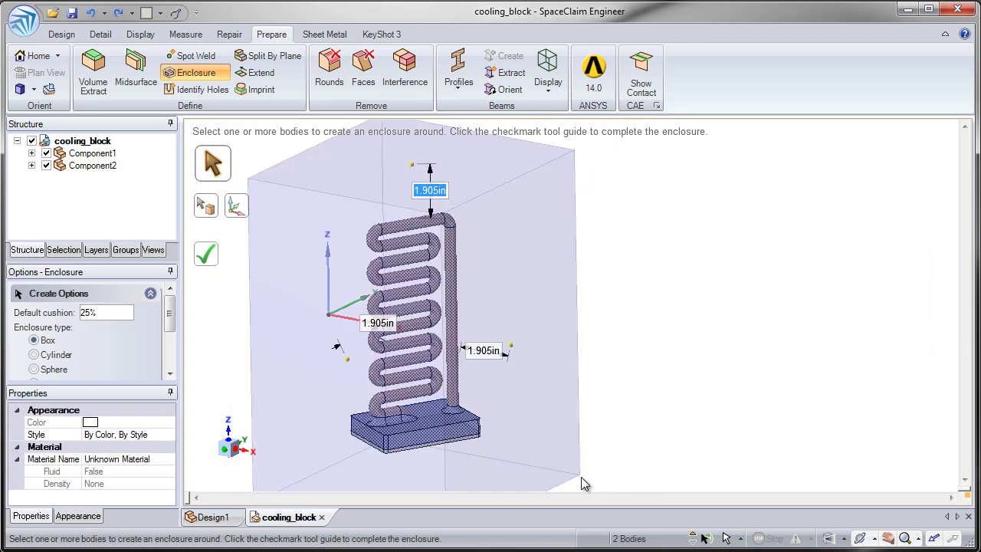
- Create the box enclosure around both bodies, hide Component1/2 to inspect, then undo
{"action": "left_click", "coordinate": [208, 258]}
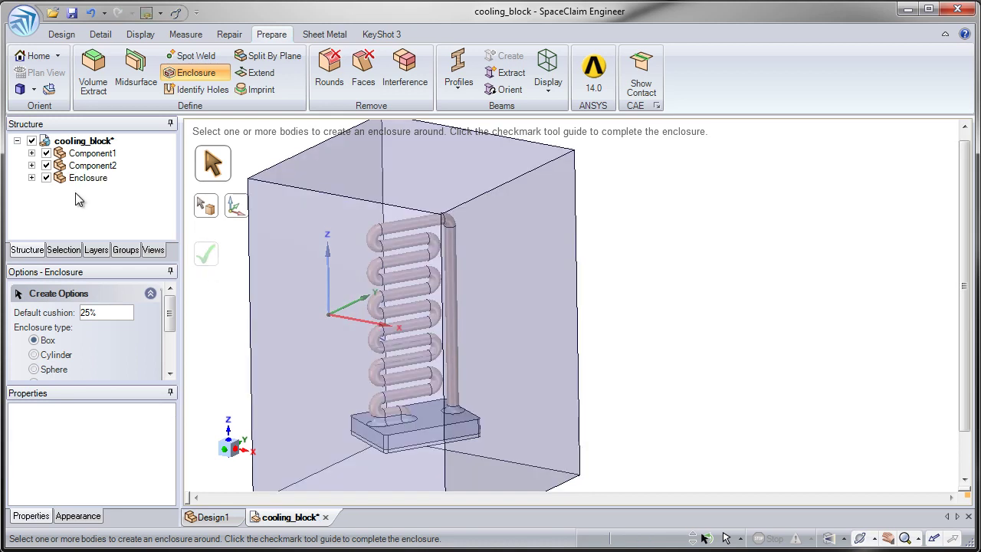
{"action": "left_click", "coordinate": [46, 153]}
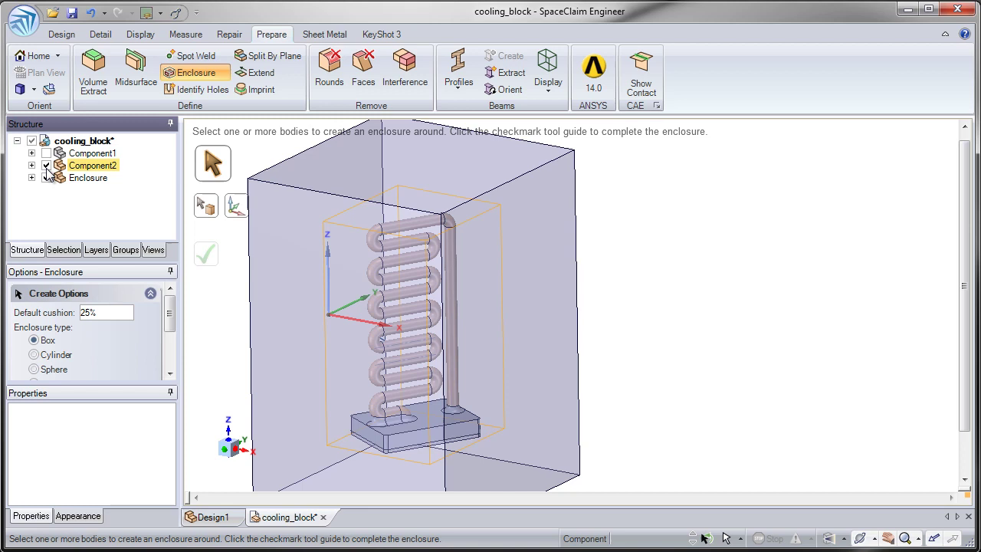
{"action": "left_click", "coordinate": [46, 165]}
{"action": "scroll", "coordinate": [403, 431], "scroll_direction": "up", "scroll_amount": 5}
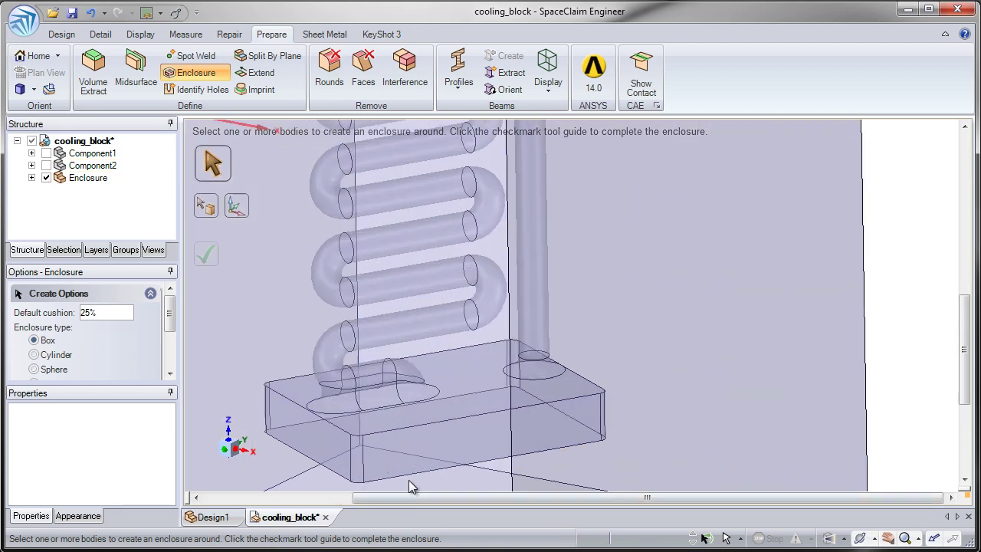
{"action": "scroll", "coordinate": [420, 402], "scroll_direction": "up", "scroll_amount": 2}
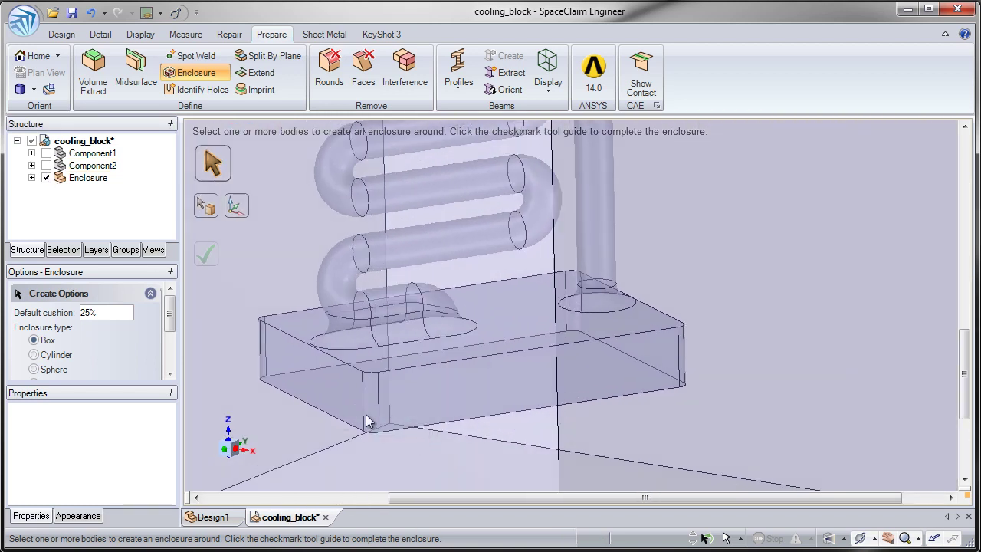
{"action": "middle_click_drag", "start_coordinate": [450, 408], "coordinate": [379, 356]}
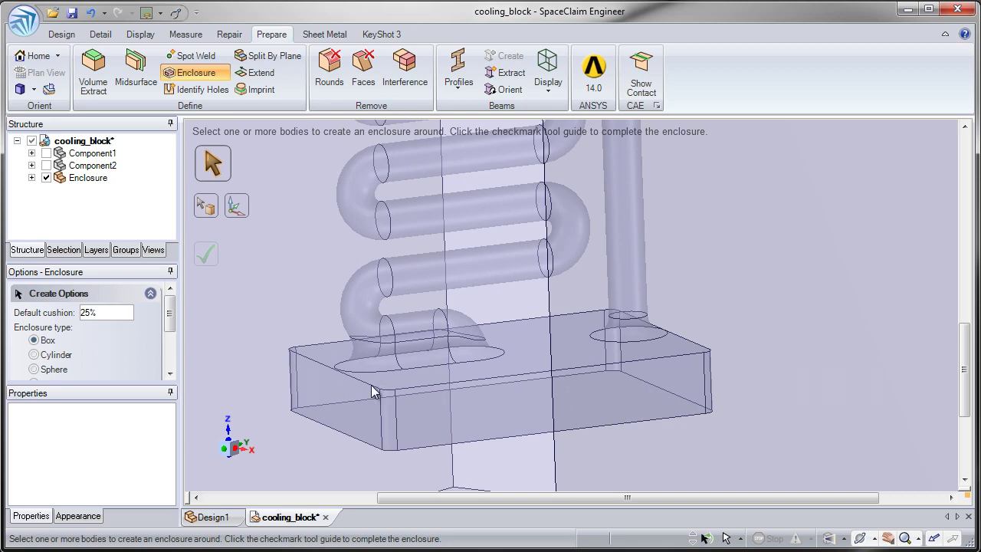
{"action": "left_click", "coordinate": [90, 13]}
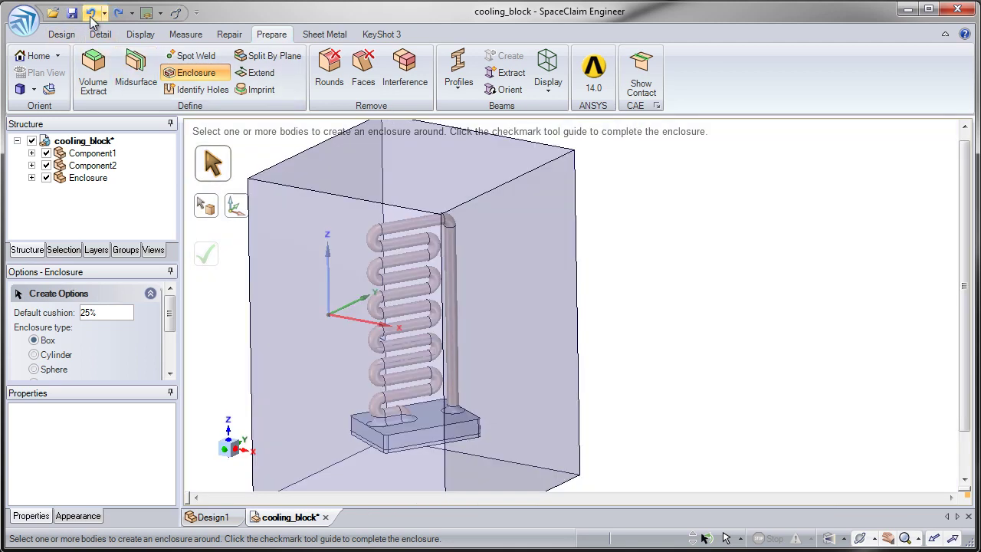
- Undo the enclosure creation and orbit the model back upright
{"action": "left_click", "coordinate": [91, 16]}
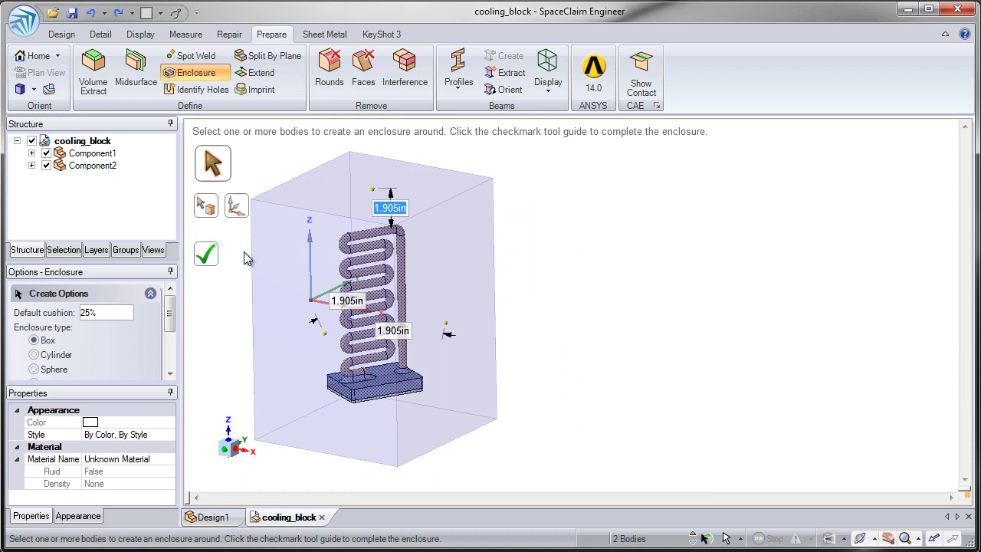
{"action": "middle_click_drag", "start_coordinate": [245, 258], "coordinate": [315, 348]}
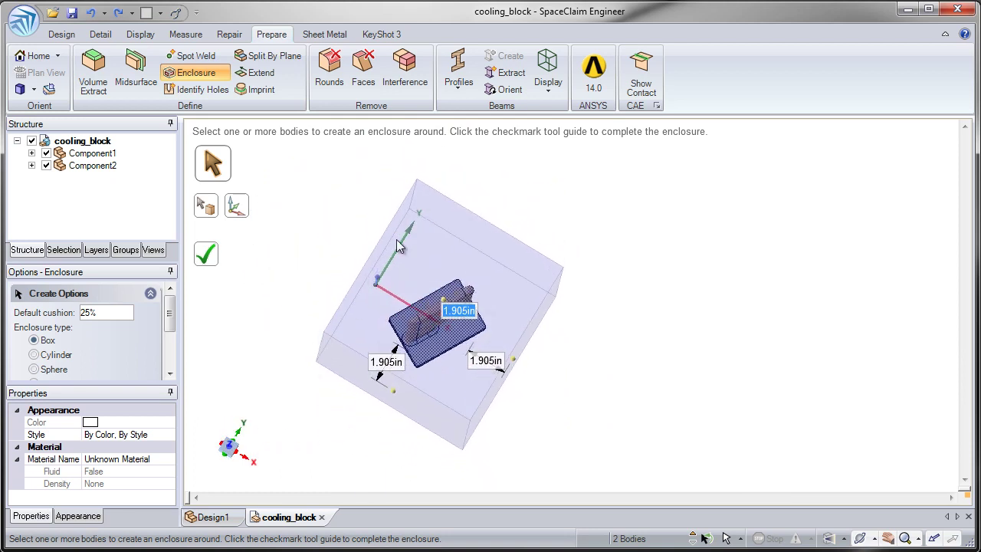
{"action": "middle_click_drag", "start_coordinate": [342, 259], "coordinate": [330, 188]}
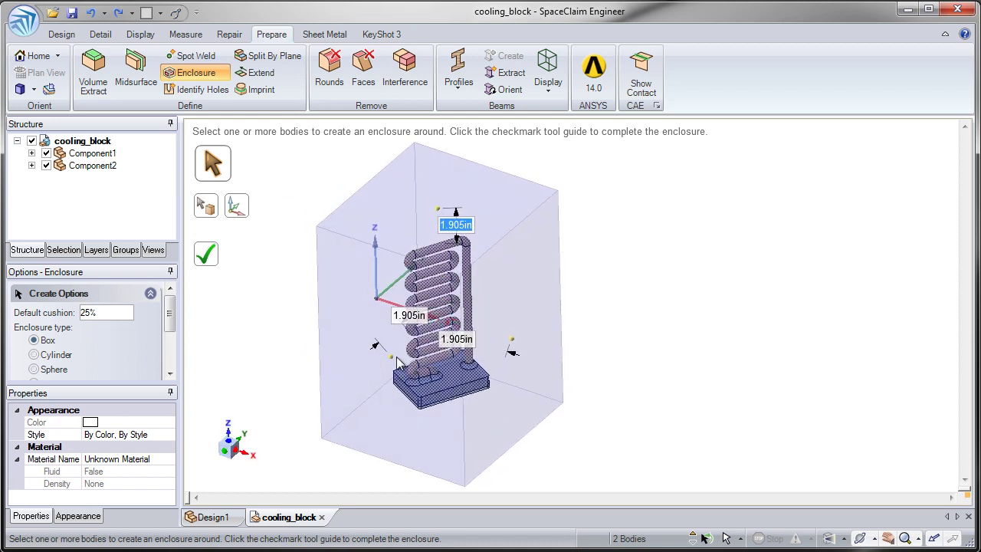
{"action": "scroll", "coordinate": [294, 299], "scroll_direction": "up", "scroll_amount": 2}
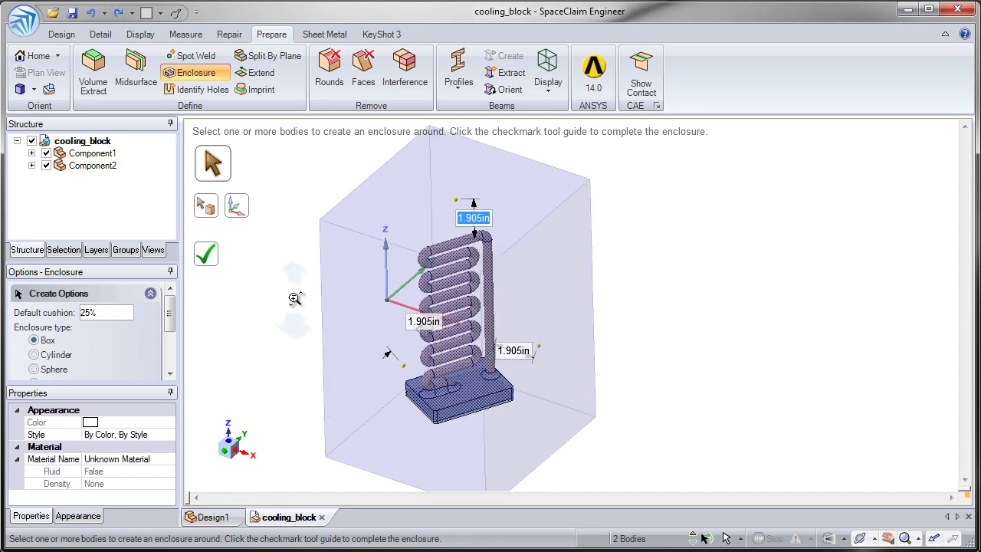
{"action": "middle_click_drag", "start_coordinate": [294, 299], "coordinate": [284, 266]}
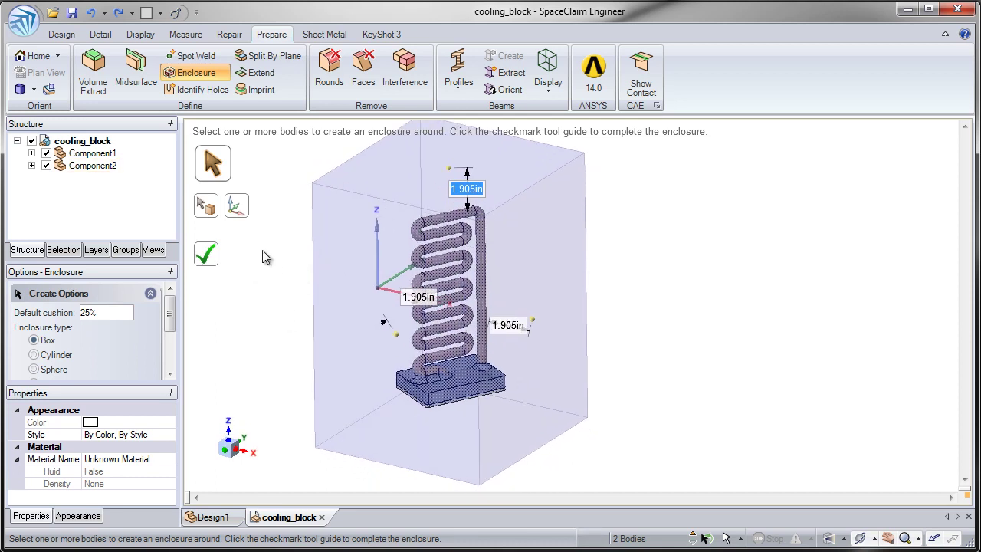
- Orient the enclosure preview to an edge of the base and select the coil
{"action": "left_click", "coordinate": [238, 218]}
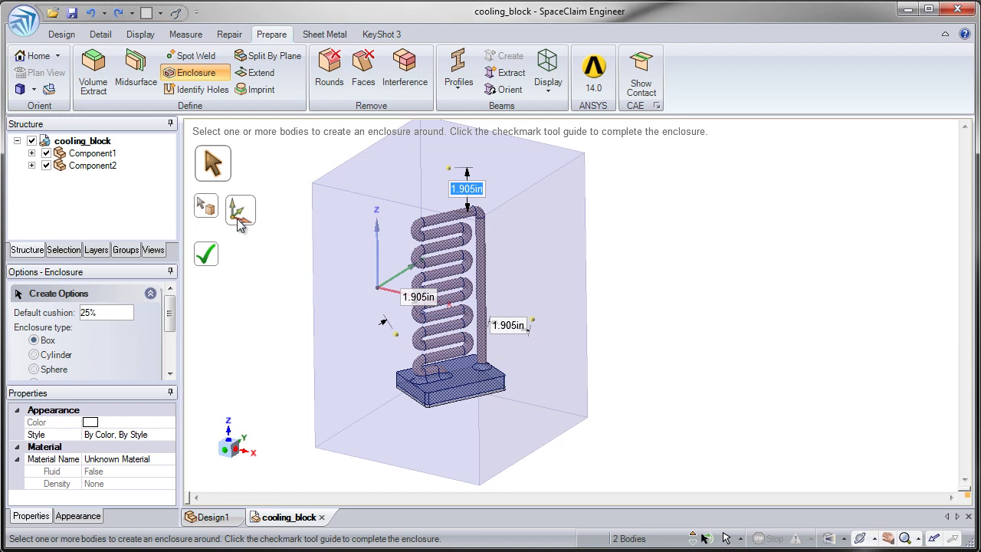
{"action": "left_click", "coordinate": [414, 389]}
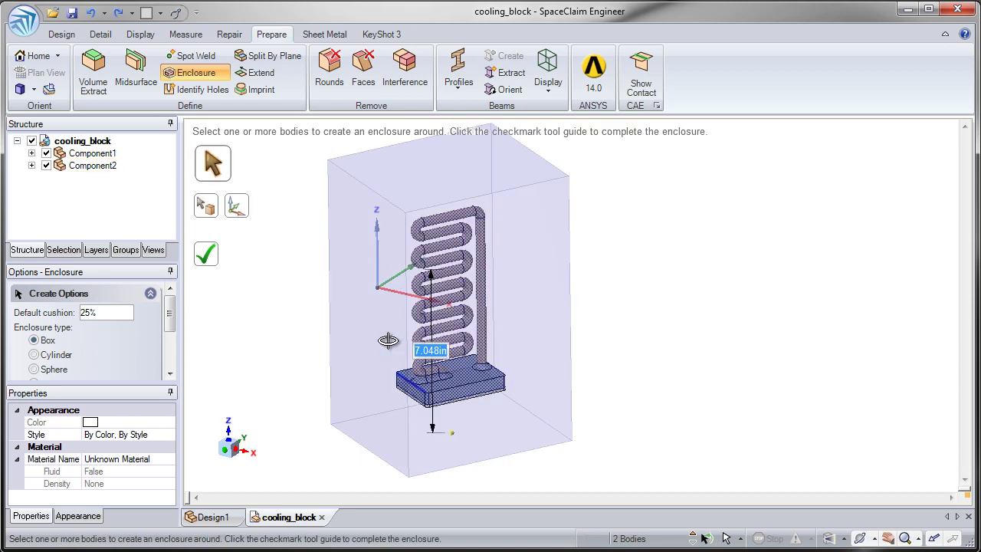
{"action": "middle_click_drag", "start_coordinate": [387, 340], "coordinate": [387, 426]}
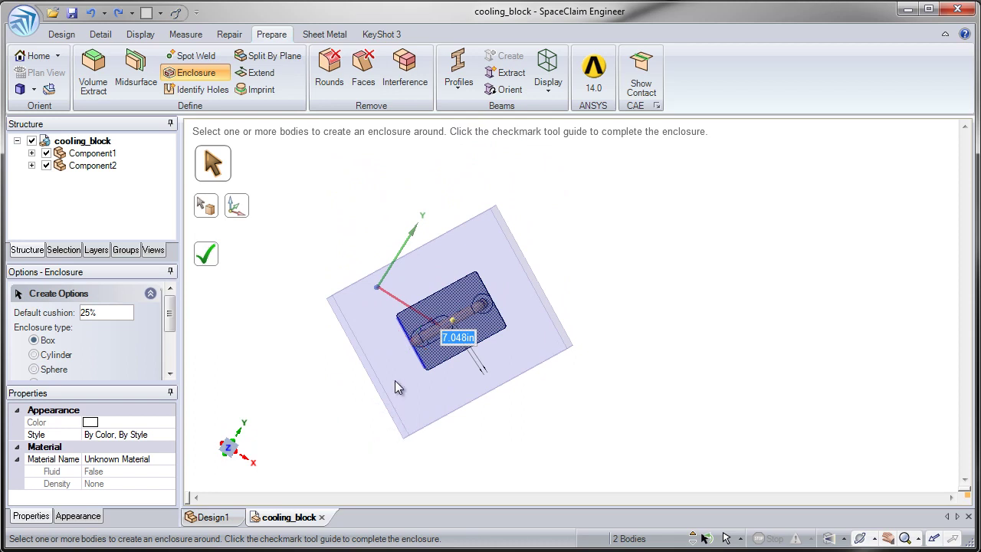
{"action": "middle_click_drag", "start_coordinate": [395, 380], "coordinate": [307, 352]}
{"action": "left_click", "coordinate": [397, 349]}
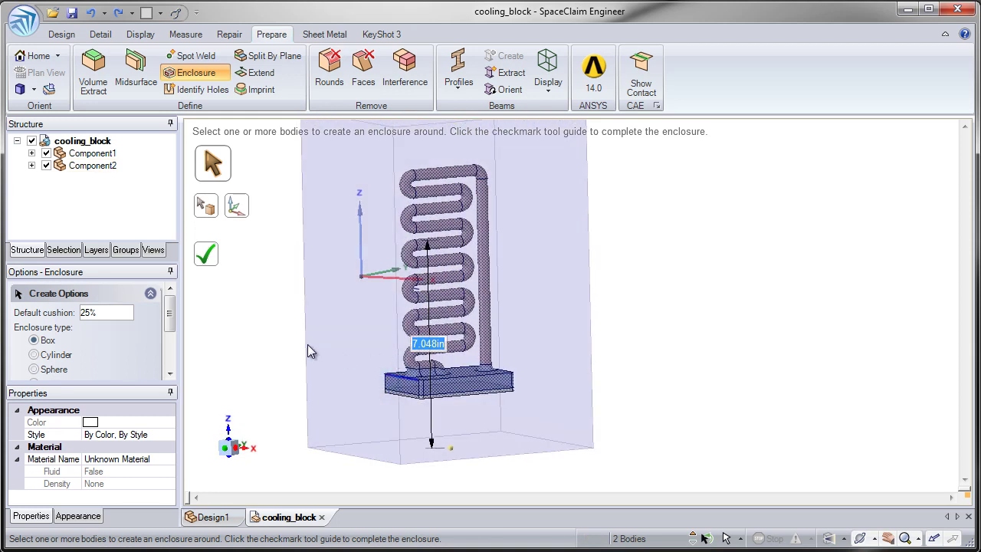
- Box-select both bodies for a cylinder enclosure aligned to the base edge
{"action": "left_click", "coordinate": [237, 336]}
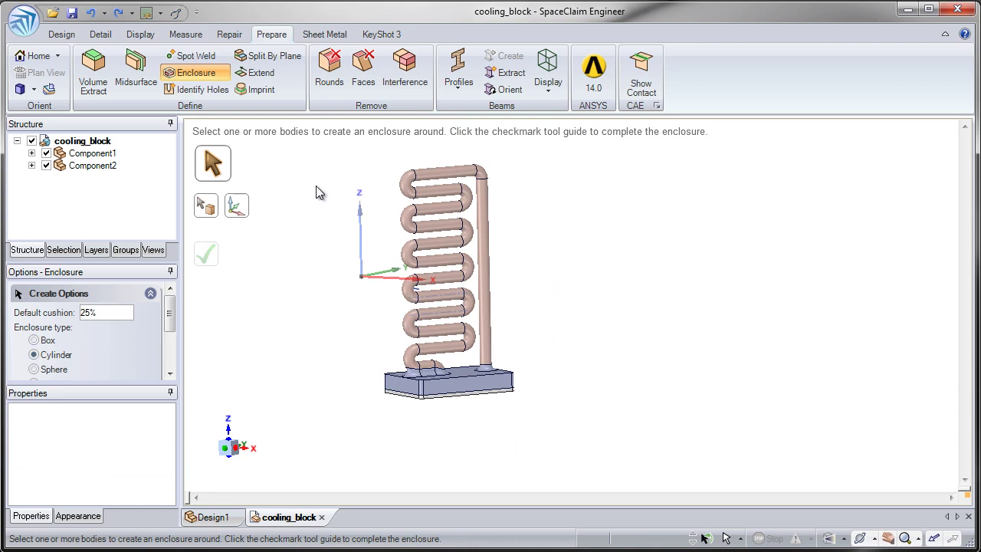
{"action": "left_click_drag", "start_coordinate": [323, 144], "coordinate": [567, 473]}
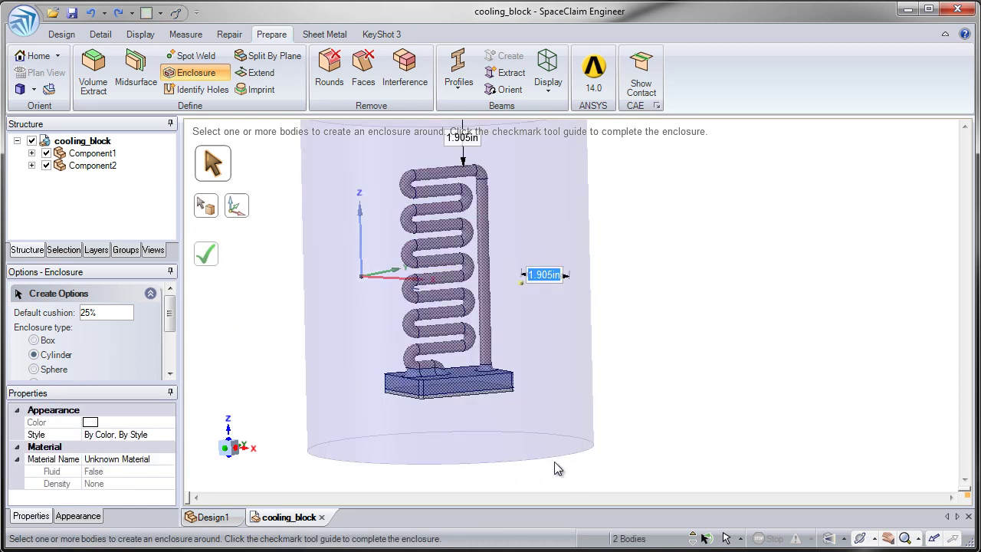
{"action": "middle_click_drag", "start_coordinate": [493, 403], "coordinate": [499, 426]}
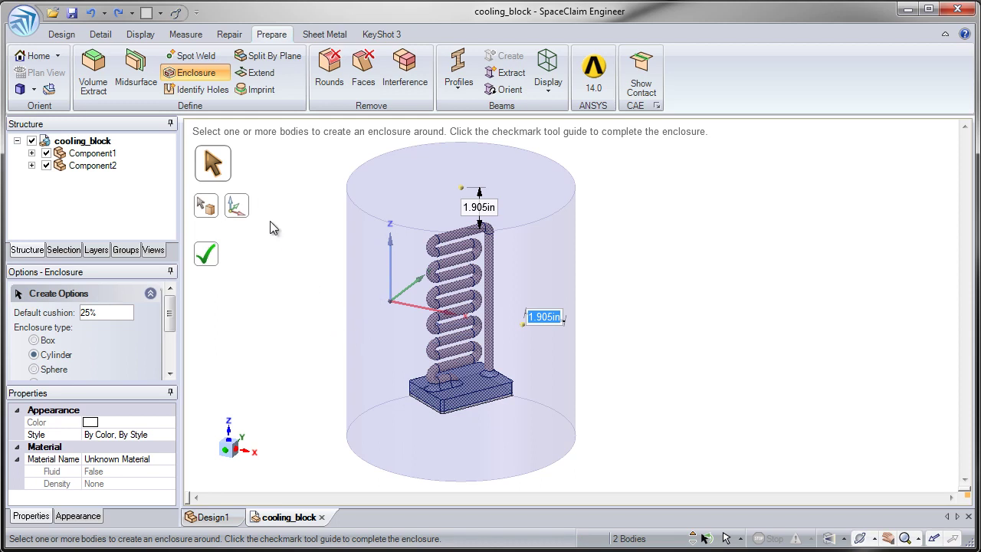
{"action": "left_click", "coordinate": [246, 216]}
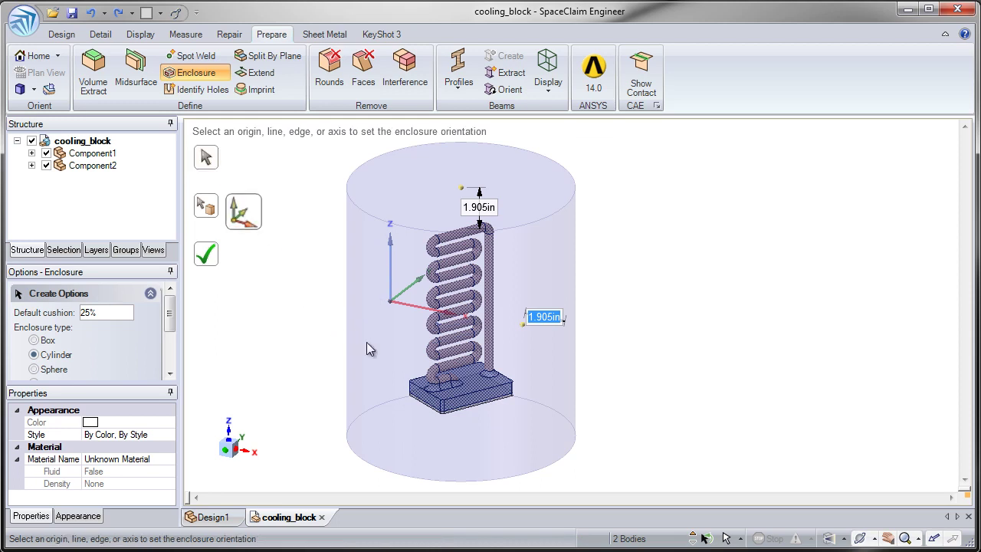
{"action": "left_click", "coordinate": [430, 396]}
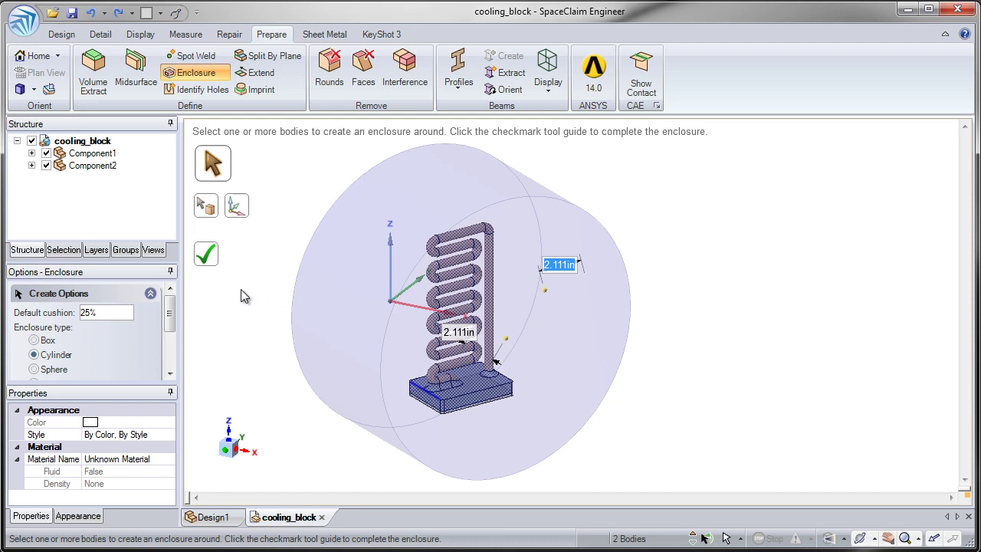
- Try the Sphere enclosure shape, then set the enclosure type back to Box
{"action": "left_click", "coordinate": [34, 370]}
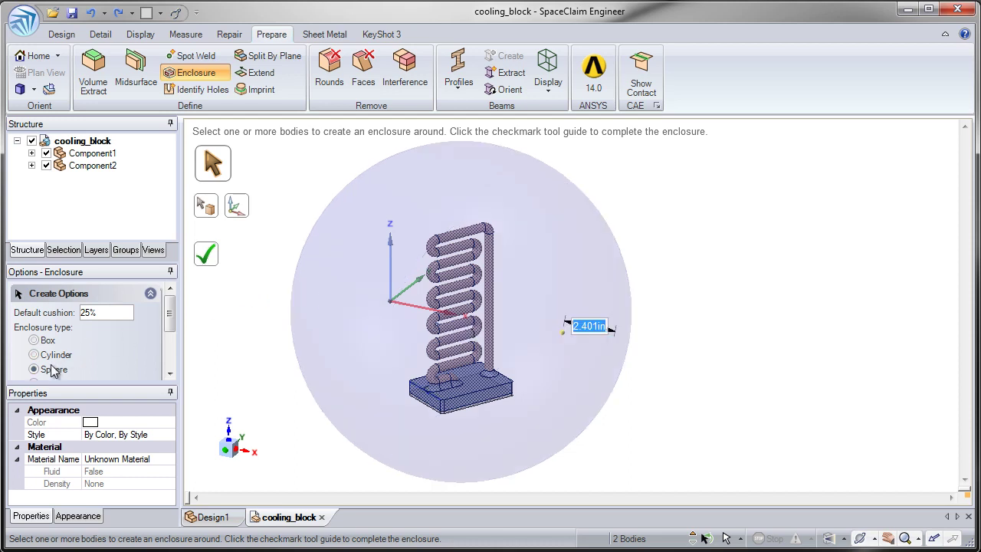
{"action": "left_click", "coordinate": [35, 354]}
{"action": "left_click", "coordinate": [47, 340]}
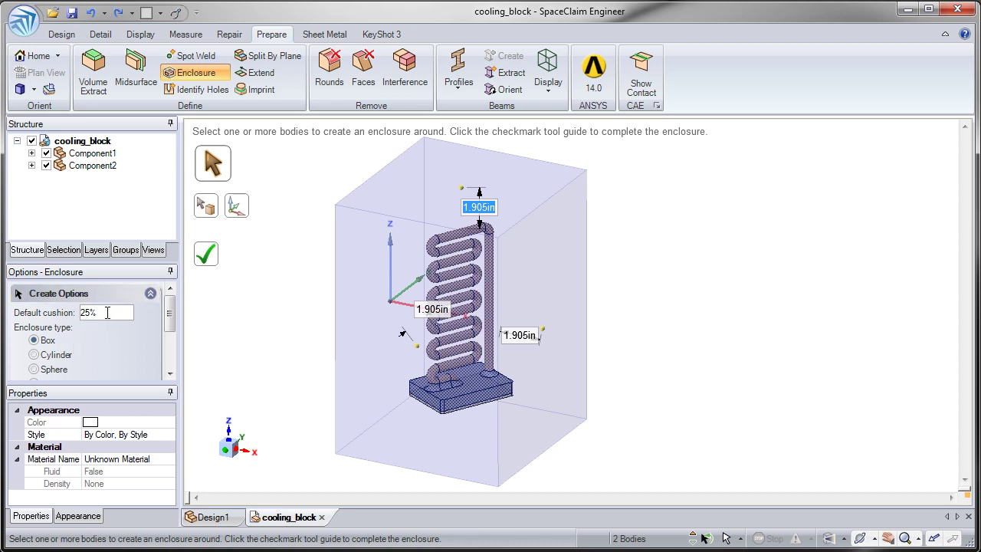
- Set the default cushion to 50%, then to 100%
{"action": "left_click_drag", "start_coordinate": [108, 313], "coordinate": [88, 315]}
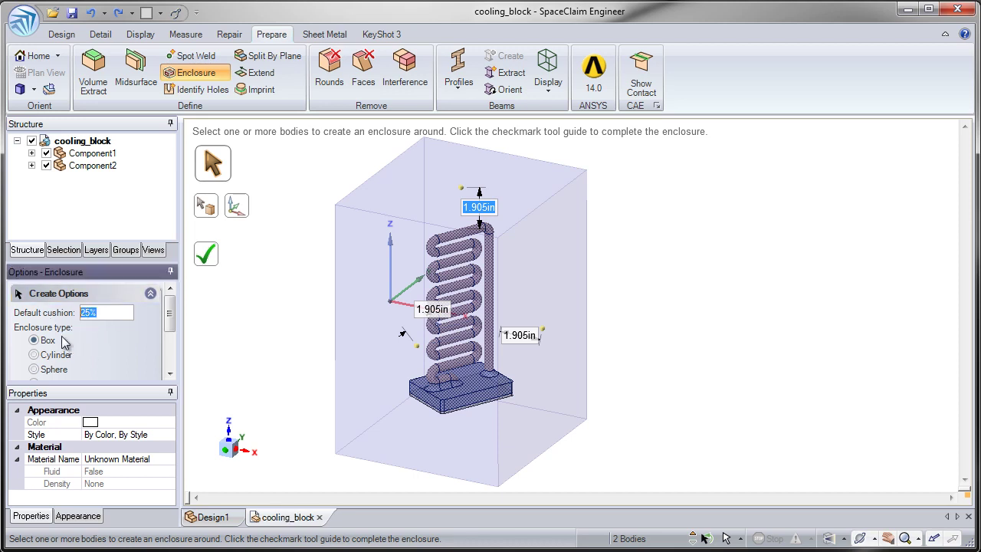
{"action": "type", "text": "50"}
{"action": "key", "text": "Return"}
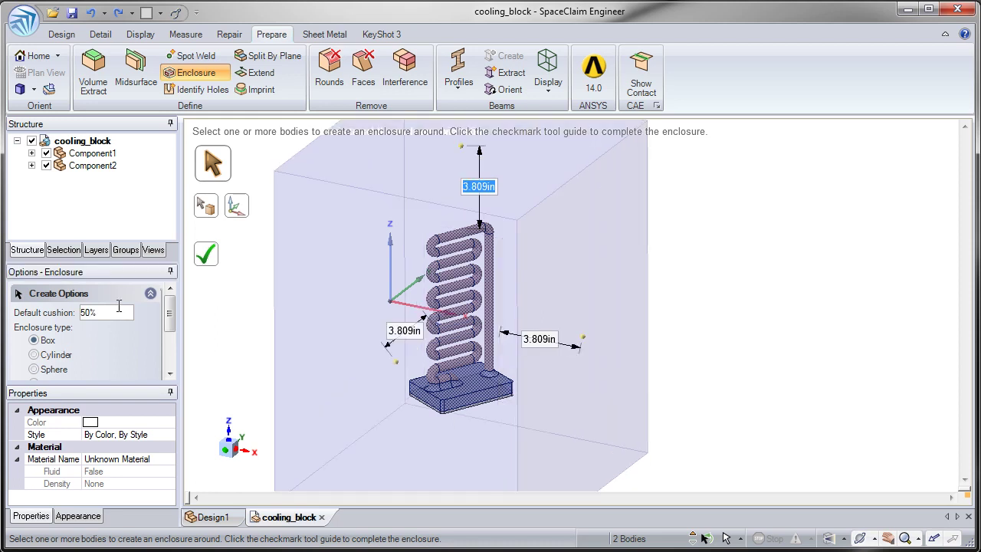
{"action": "left_click_drag", "start_coordinate": [111, 313], "coordinate": [67, 312]}
{"action": "type", "text": "10"}
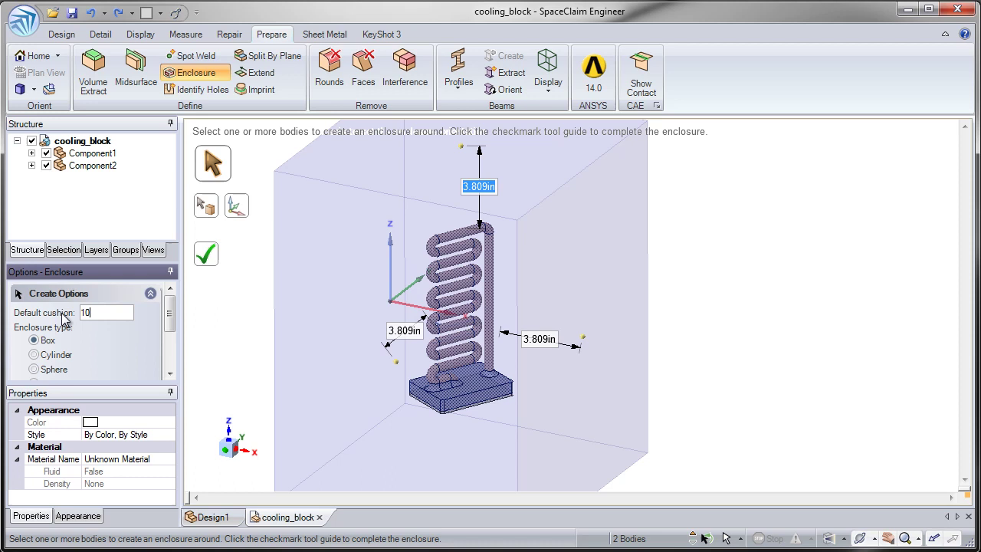
{"action": "type", "text": "0"}
{"action": "key", "text": "Return"}
- Set enclosure clearances to 2 in right, 1 in left and 4 in top
{"action": "scroll", "coordinate": [345, 360], "scroll_direction": "down", "scroll_amount": 5}
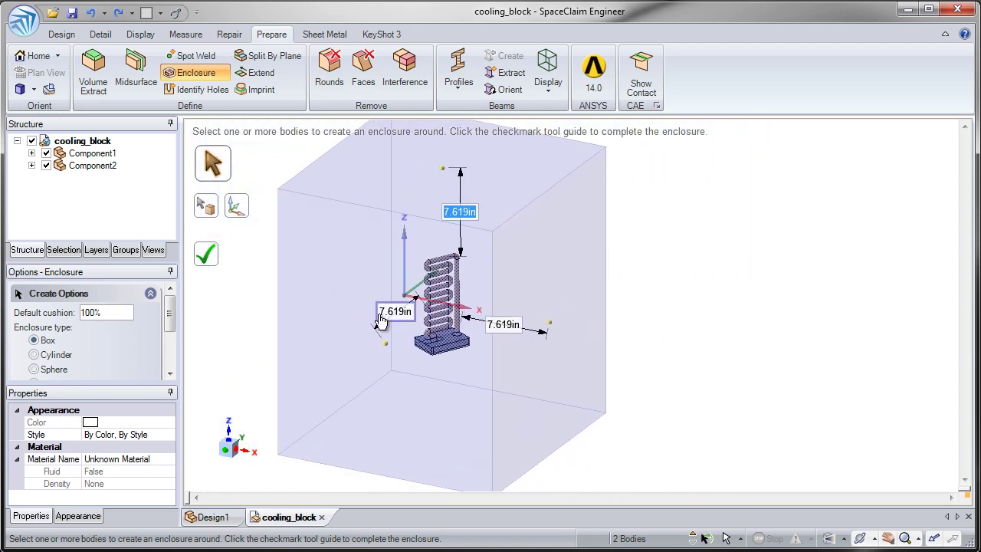
{"action": "left_click", "coordinate": [500, 326]}
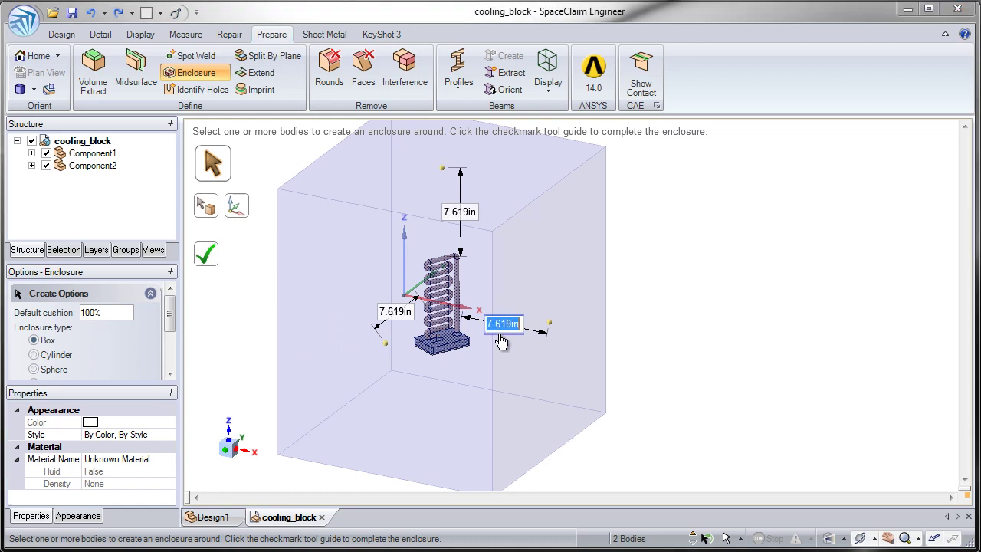
{"action": "type", "text": "2"}
{"action": "key", "text": "Tab"}
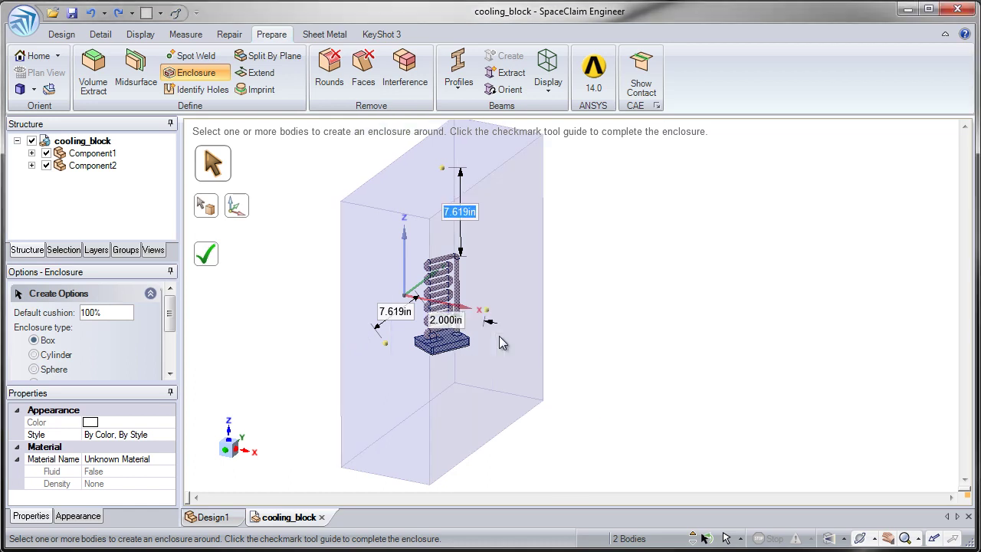
{"action": "left_click", "coordinate": [399, 313]}
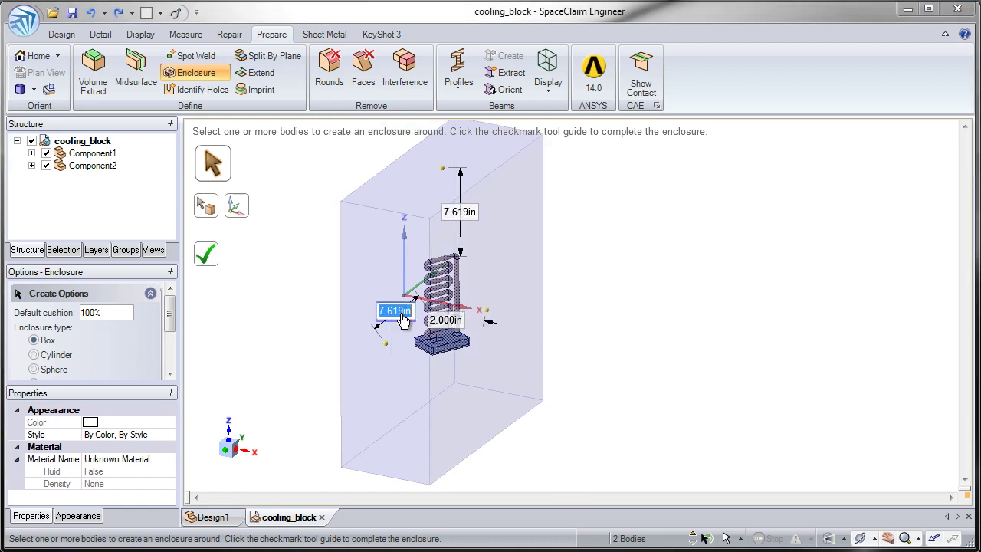
{"action": "type", "text": "1"}
{"action": "key", "text": "Tab"}
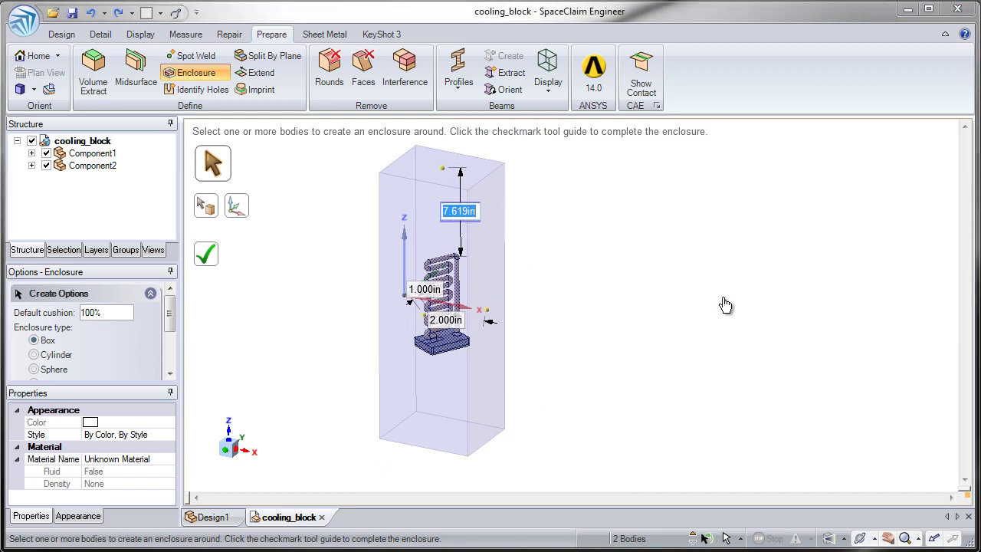
{"action": "type", "text": "4"}
{"action": "key", "text": "Return"}
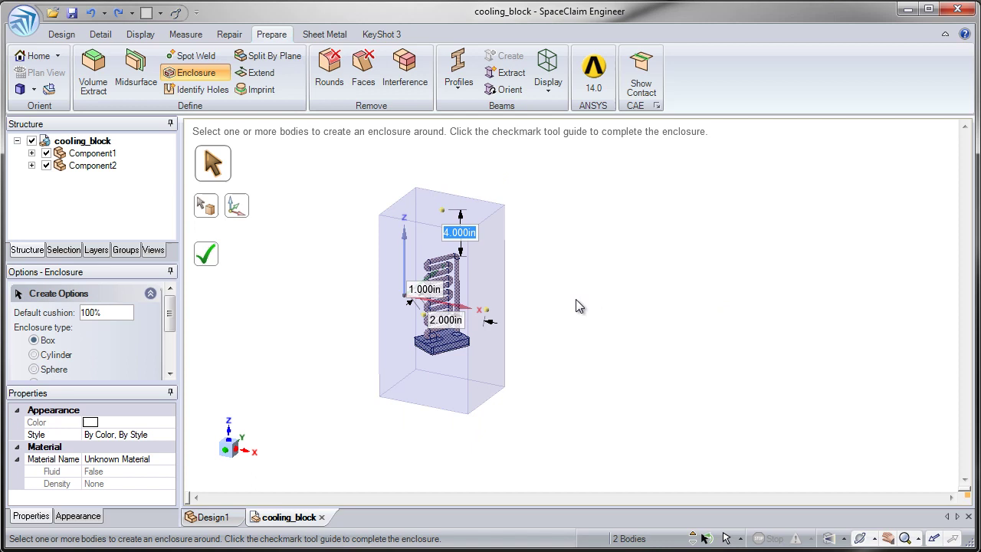
{"action": "middle_click_drag", "start_coordinate": [500, 347], "coordinate": [473, 413]}
- Set the top clearance to 0 and create the enclosure body
{"action": "scroll", "coordinate": [471, 341], "scroll_direction": "up", "scroll_amount": 3}
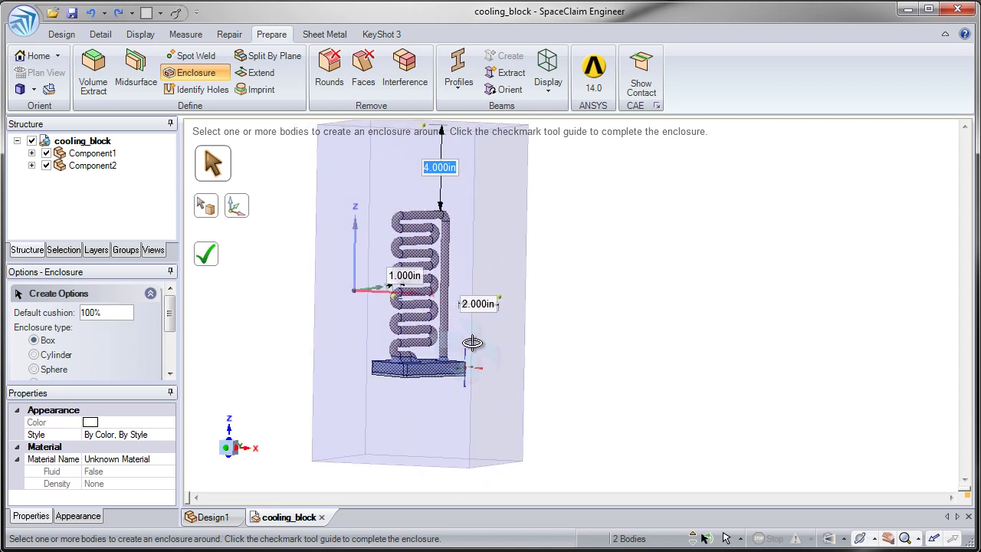
{"action": "type", "text": "0"}
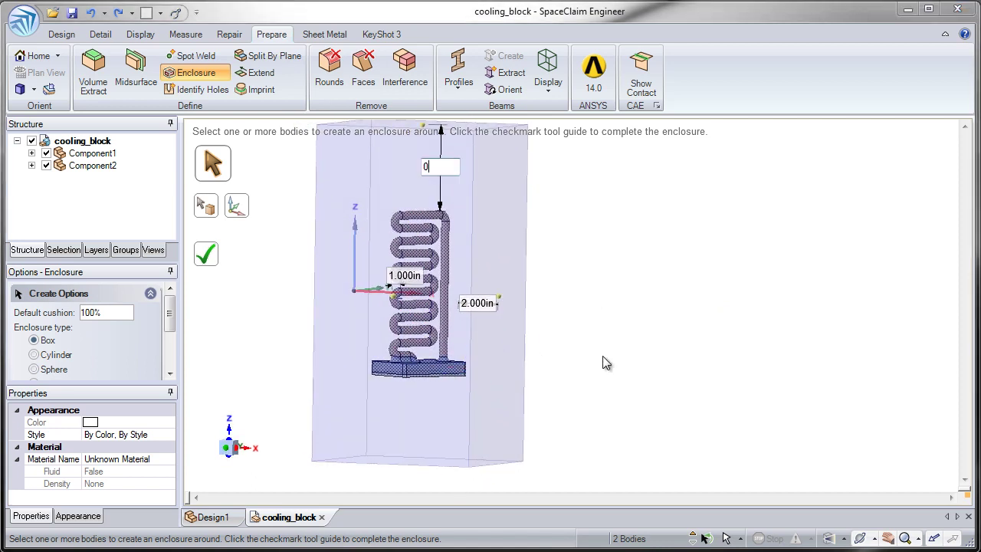
{"action": "middle_click_drag", "start_coordinate": [563, 353], "coordinate": [558, 384]}
{"action": "left_click", "coordinate": [212, 258]}
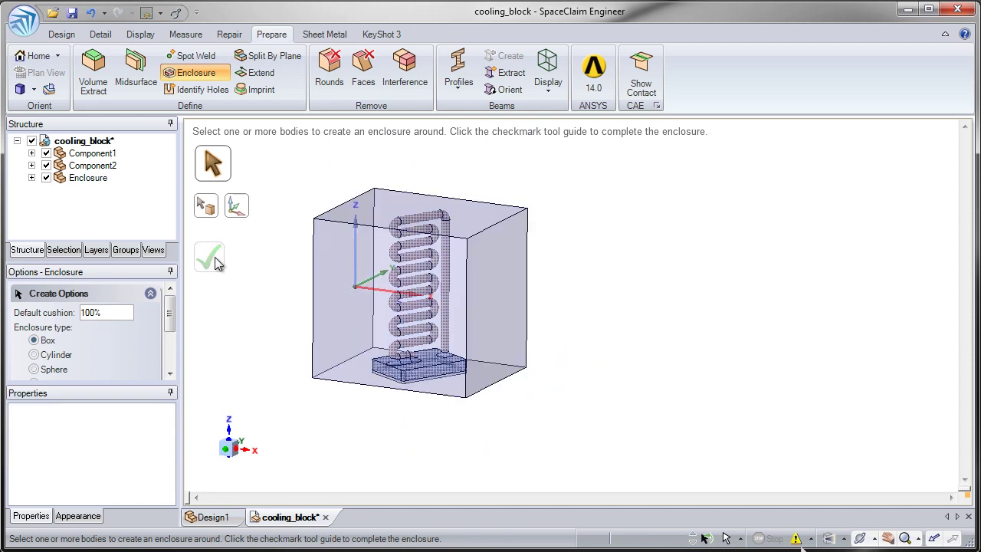
- Toggle the coil and base plate visibility off and on, zoom to fit, and exit the tool
{"action": "left_click", "coordinate": [46, 166]}
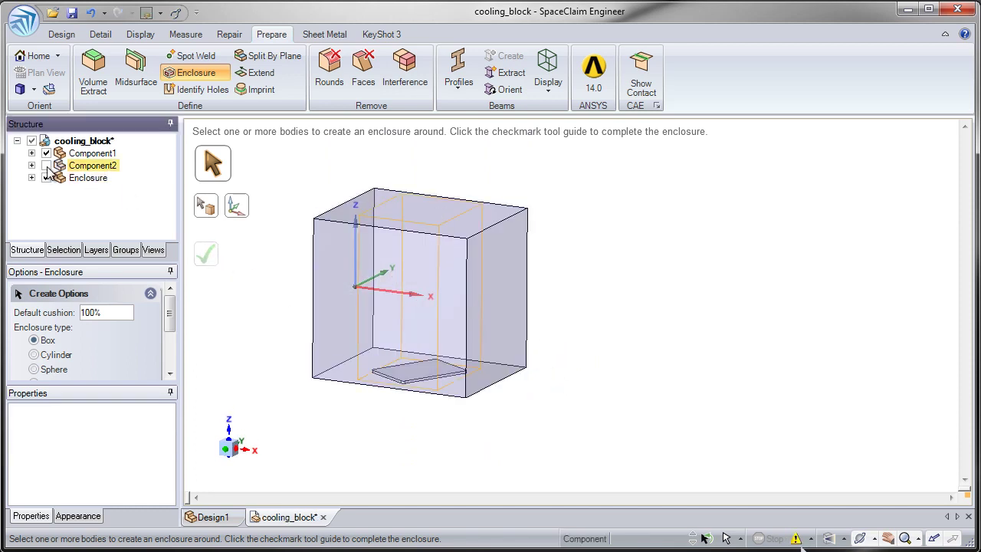
{"action": "left_click", "coordinate": [46, 154]}
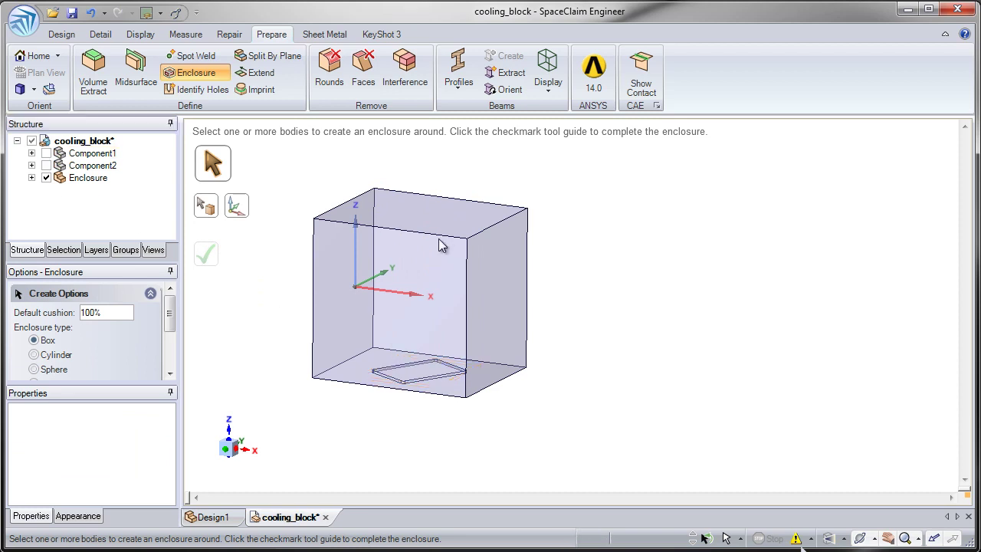
{"action": "left_click", "coordinate": [46, 166]}
{"action": "left_click", "coordinate": [46, 153]}
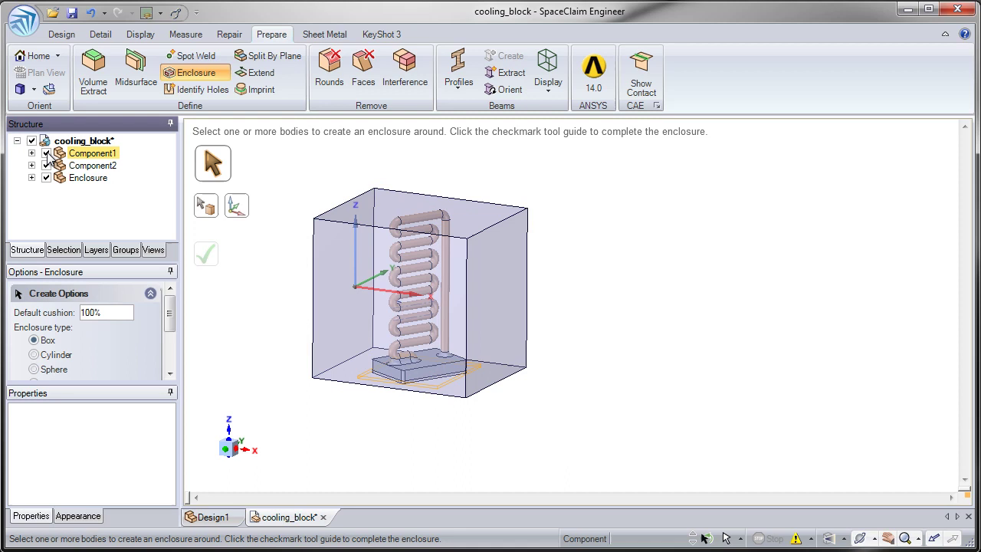
{"action": "key", "text": "z"}
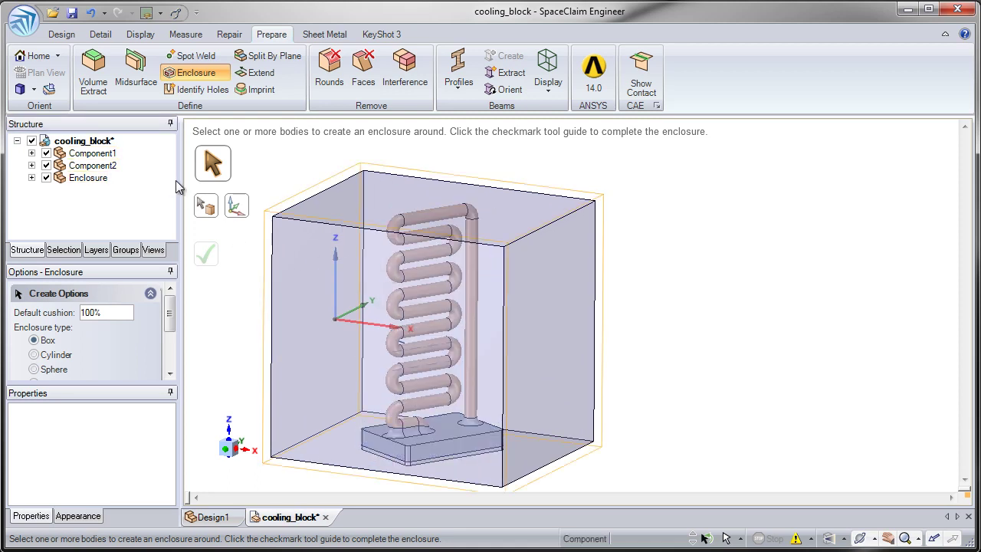
{"action": "key", "text": "Escape"}
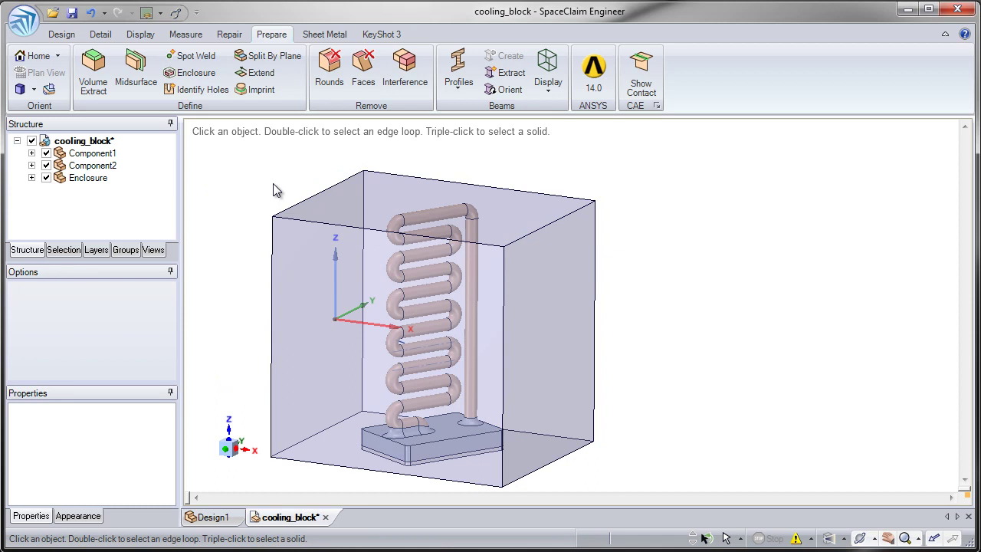
- View the model from the front, select the enclosure's top face, then undo with Ctrl+Z
{"action": "left_click", "coordinate": [239, 443]}
{"action": "scroll", "coordinate": [425, 201], "scroll_direction": "up", "scroll_amount": 5, "text": "ctrl"}
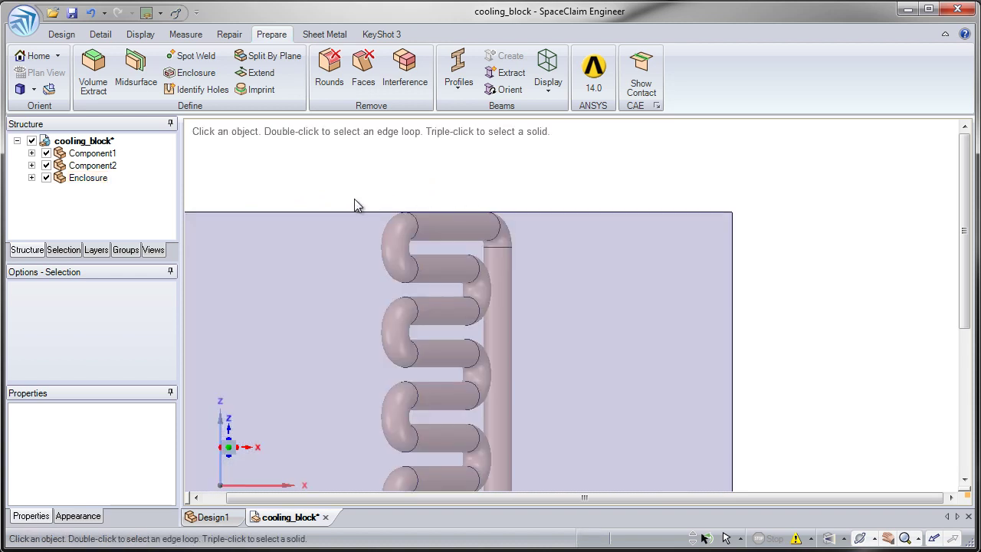
{"action": "scroll", "coordinate": [390, 210], "scroll_direction": "down", "scroll_amount": 5}
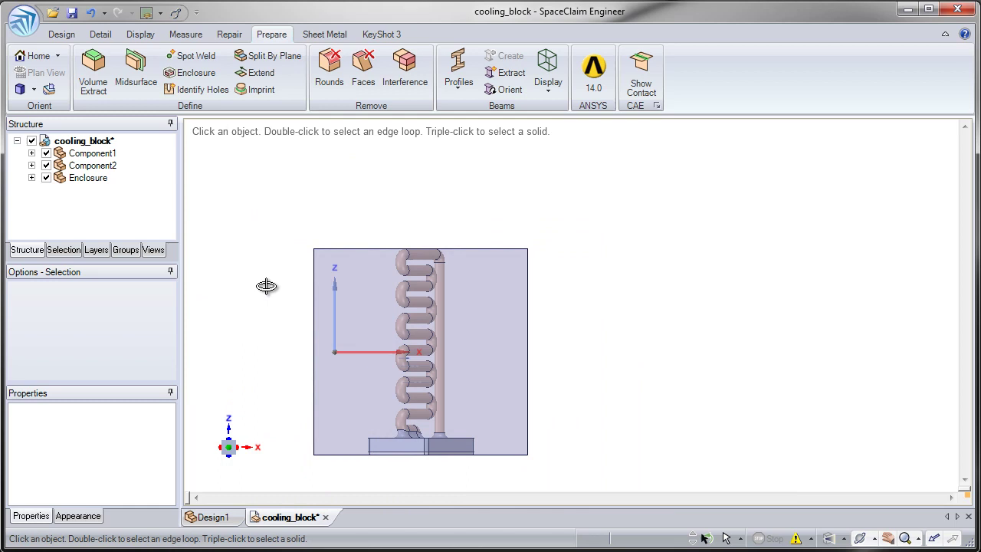
{"action": "middle_click_drag", "start_coordinate": [268, 284], "coordinate": [263, 297]}
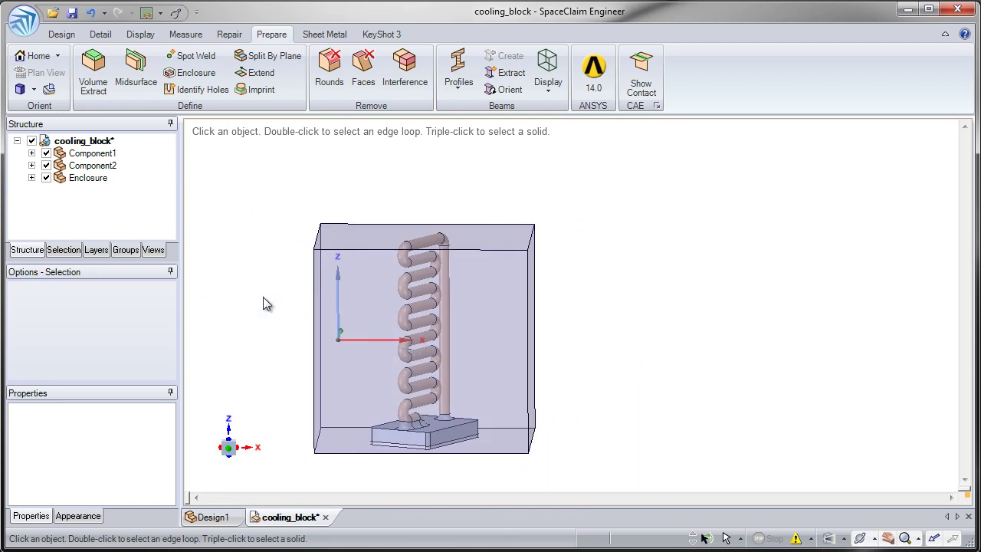
{"action": "scroll", "coordinate": [420, 292], "scroll_direction": "up", "scroll_amount": 3}
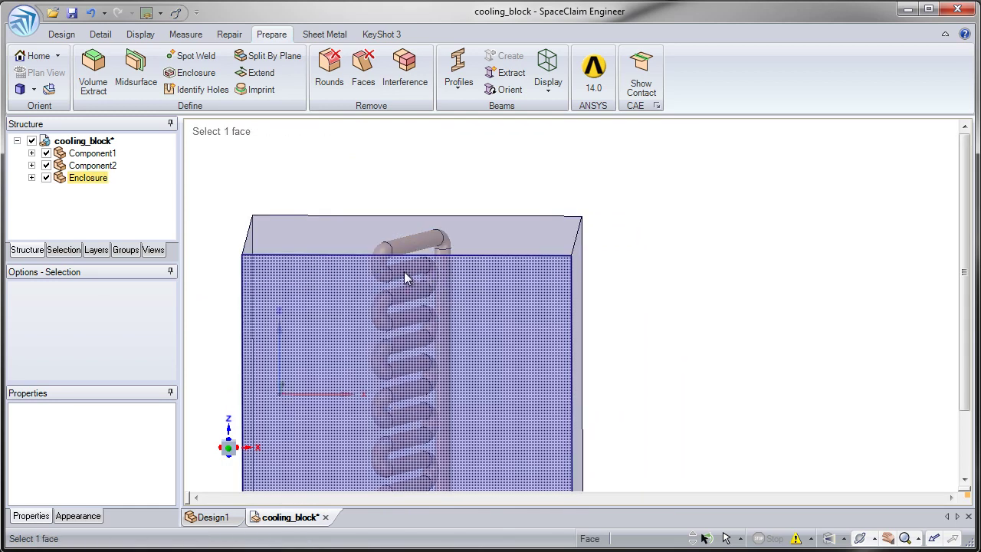
{"action": "left_click", "coordinate": [404, 271]}
{"action": "left_click", "coordinate": [387, 230]}
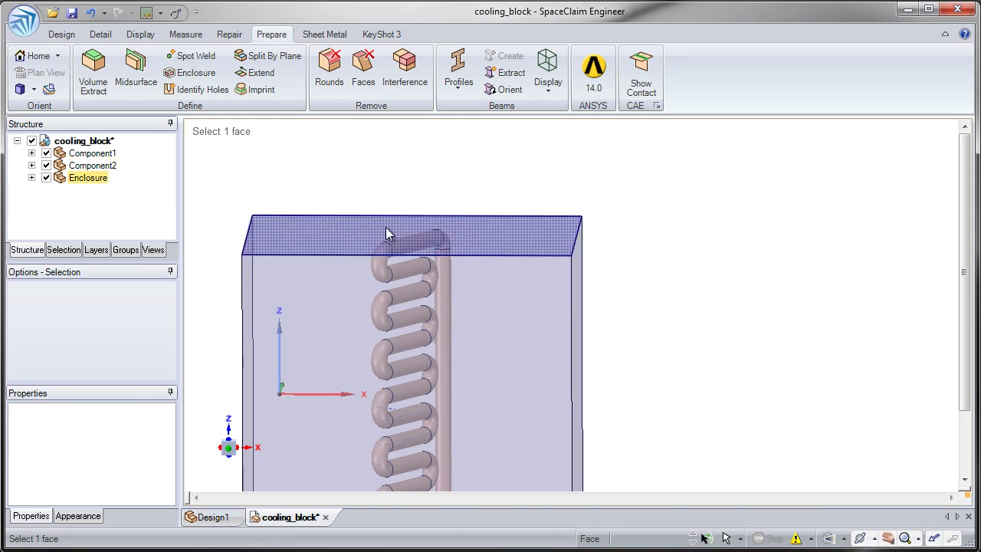
{"action": "left_click", "coordinate": [302, 191]}
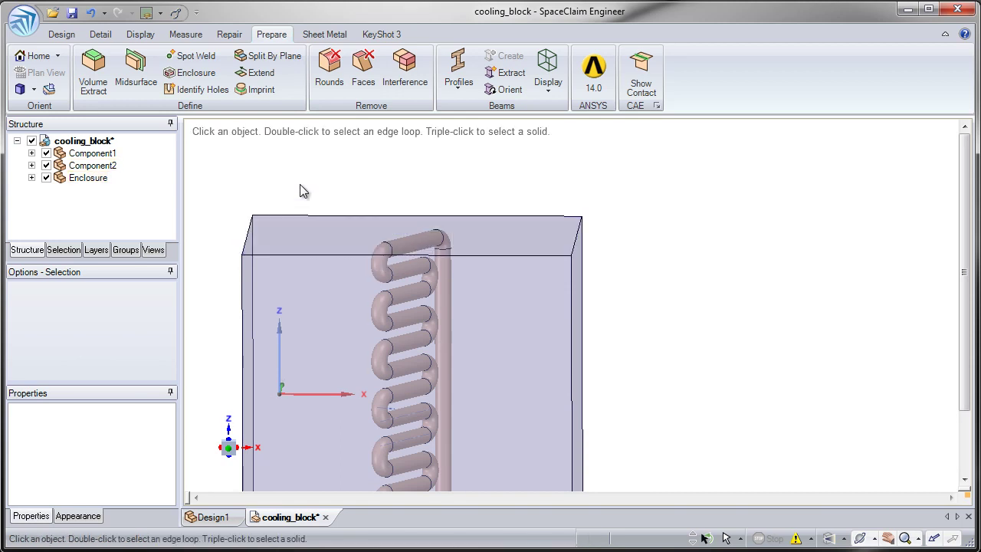
{"action": "key", "text": "ctrl+z"}
- Undo back to Component1 and set the enclosure's default cushion to 10% (0.762in)
{"action": "key", "text": "ctrl+z"}
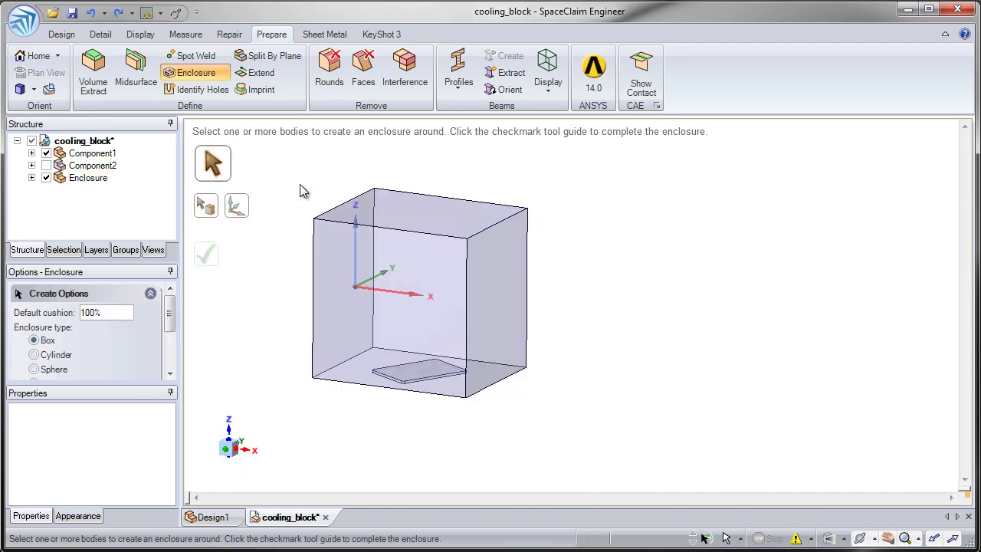
{"action": "key", "text": "ctrl+z"}
{"action": "key", "text": "ctrl+z"}
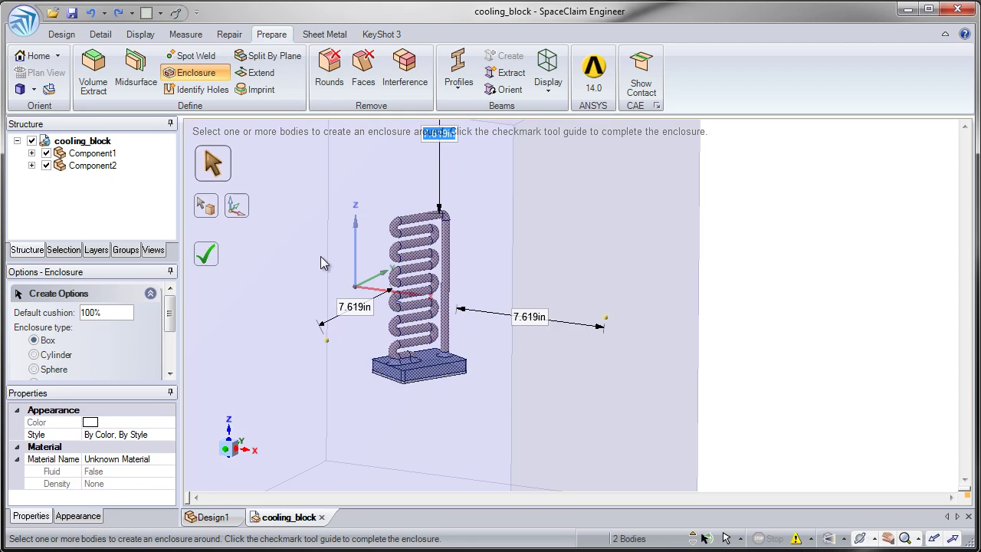
{"action": "scroll", "coordinate": [330, 242], "scroll_direction": "down", "scroll_amount": 2}
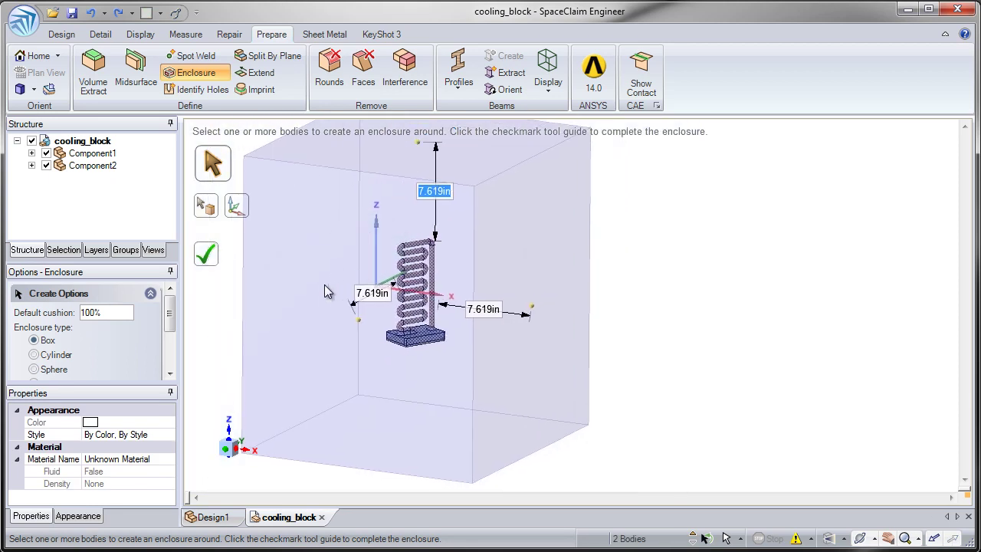
{"action": "left_click", "coordinate": [53, 312]}
{"action": "type", "text": "10"}
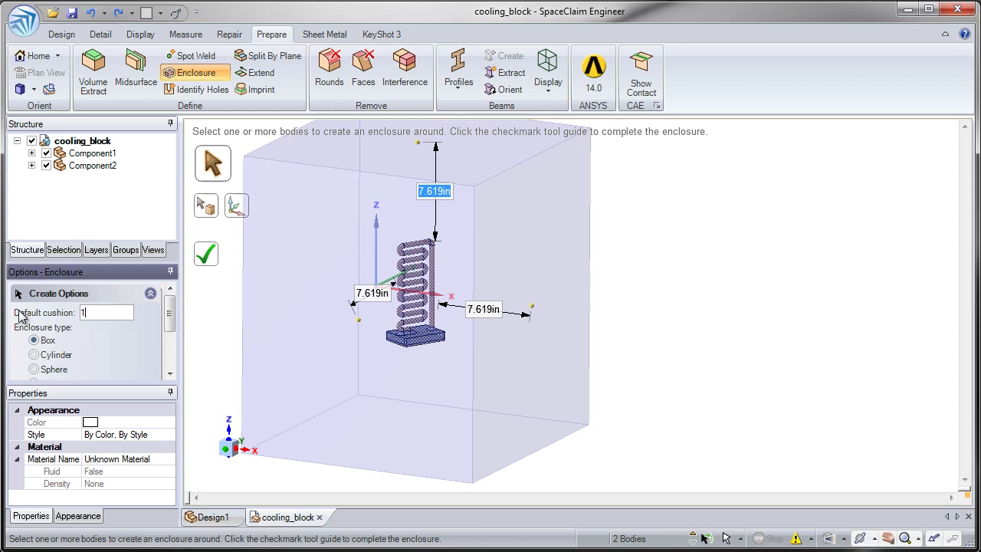
{"action": "key", "text": "Return"}
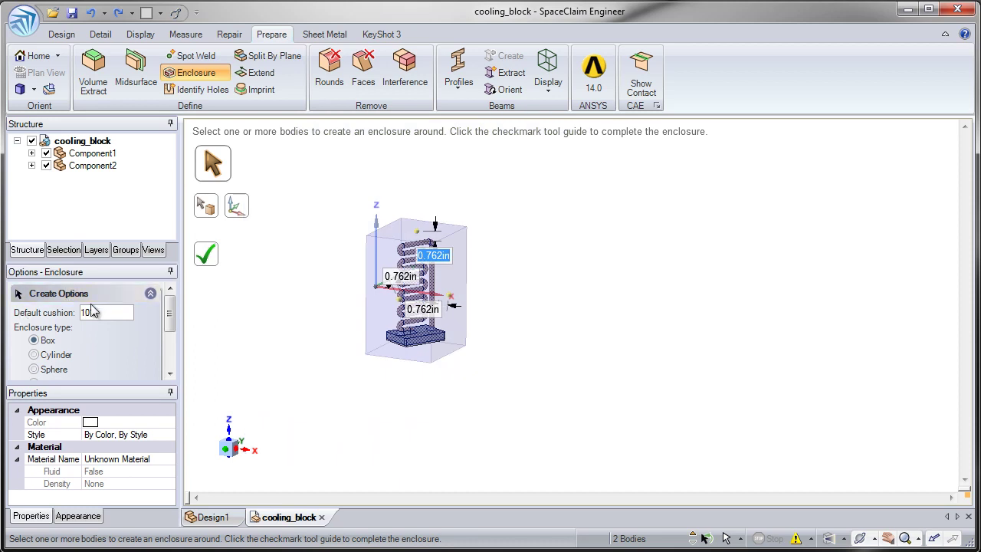
{"action": "scroll", "coordinate": [428, 235], "scroll_direction": "up", "scroll_amount": 4}
{"action": "middle_click_drag", "start_coordinate": [395, 340], "coordinate": [265, 300]}
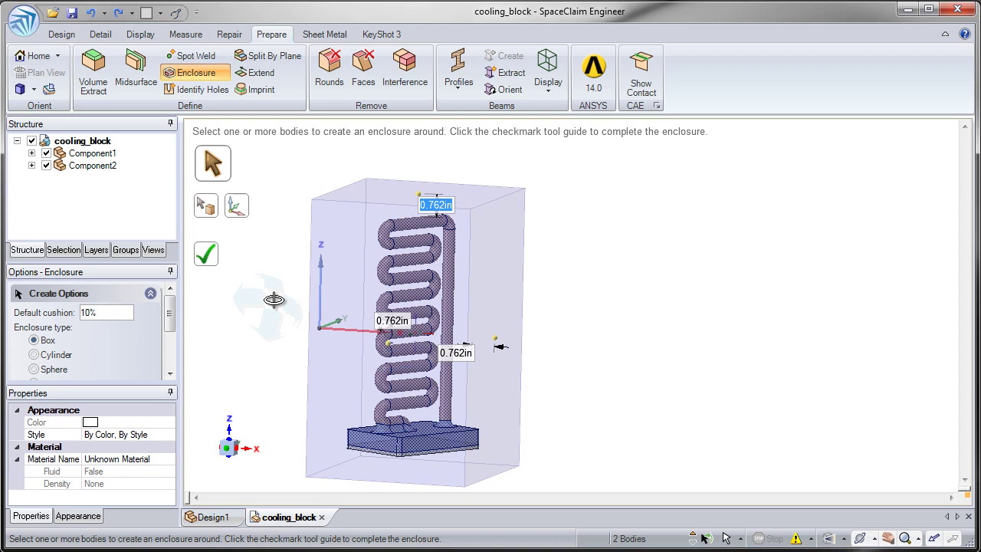
- Create the 10% box enclosure, hide Component1 and Component2, and expand the Enclosure body
{"action": "left_click", "coordinate": [206, 258]}
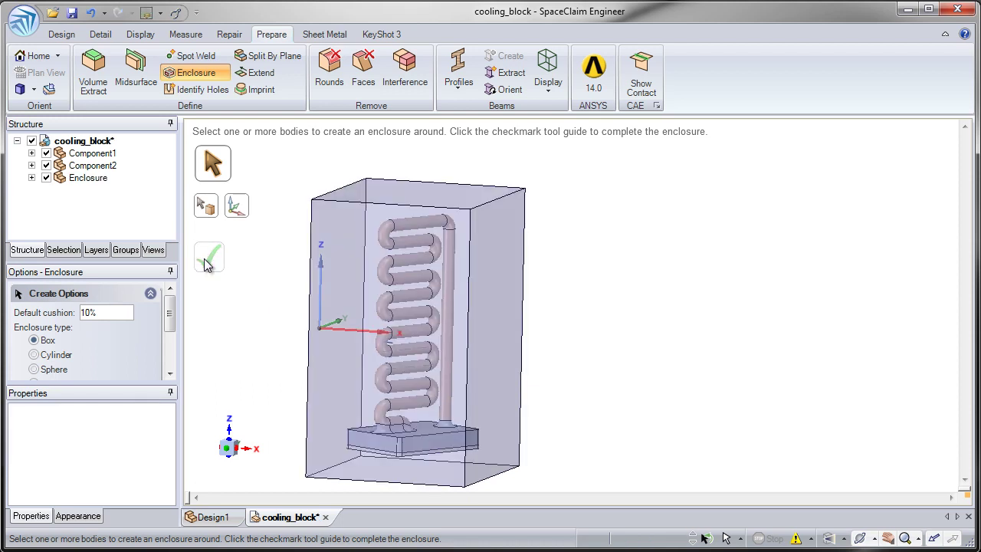
{"action": "left_click", "coordinate": [46, 166]}
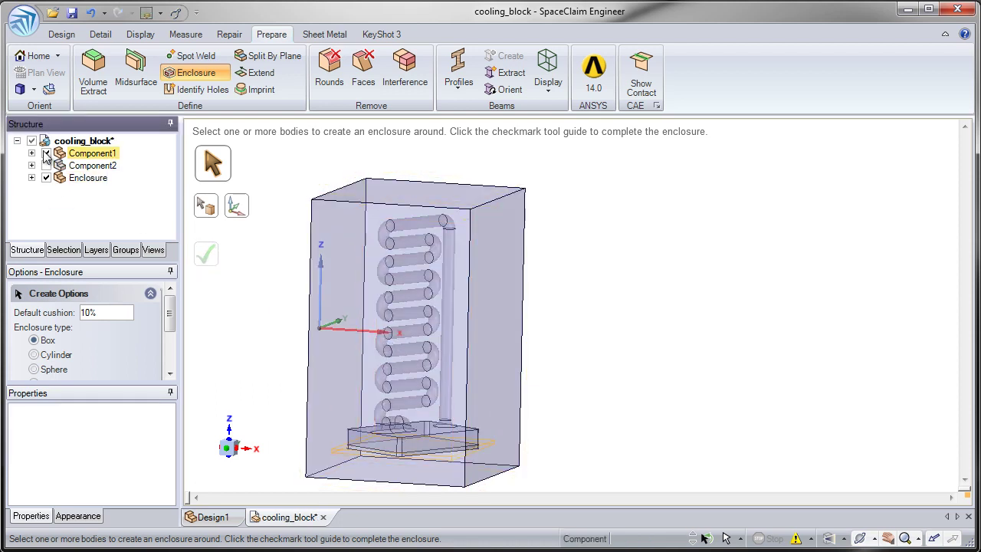
{"action": "left_click", "coordinate": [46, 153]}
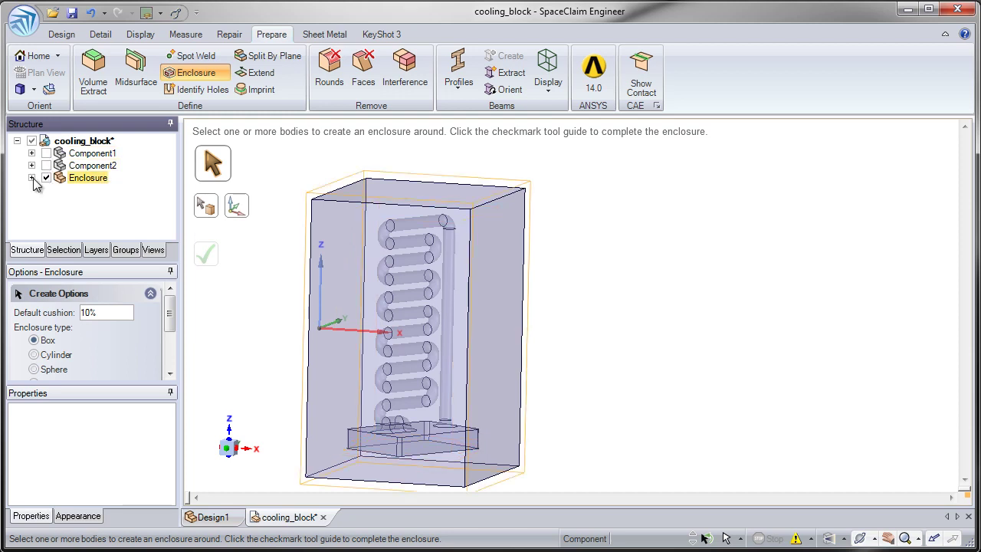
{"action": "left_click", "coordinate": [32, 177]}
{"action": "left_click", "coordinate": [86, 190]}
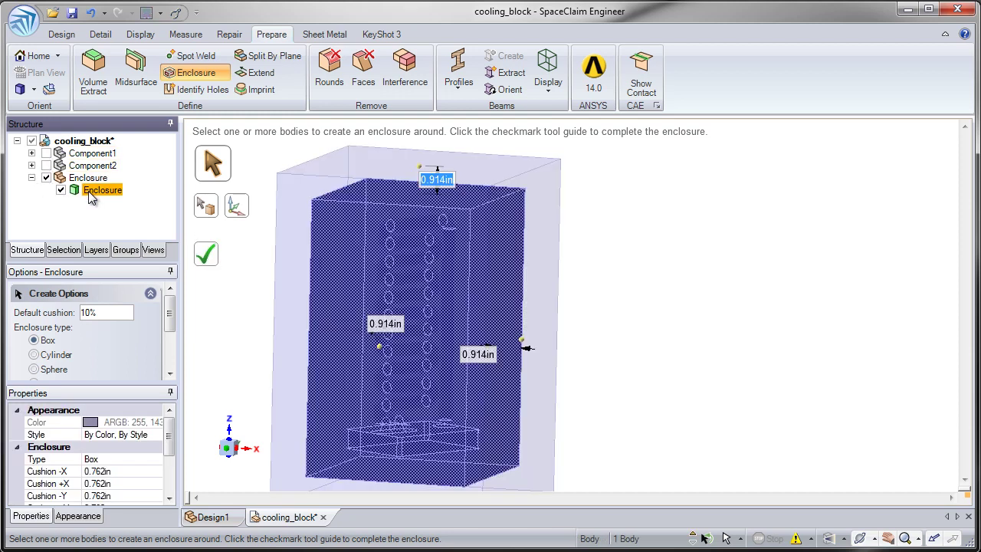
{"action": "left_click", "coordinate": [228, 317]}
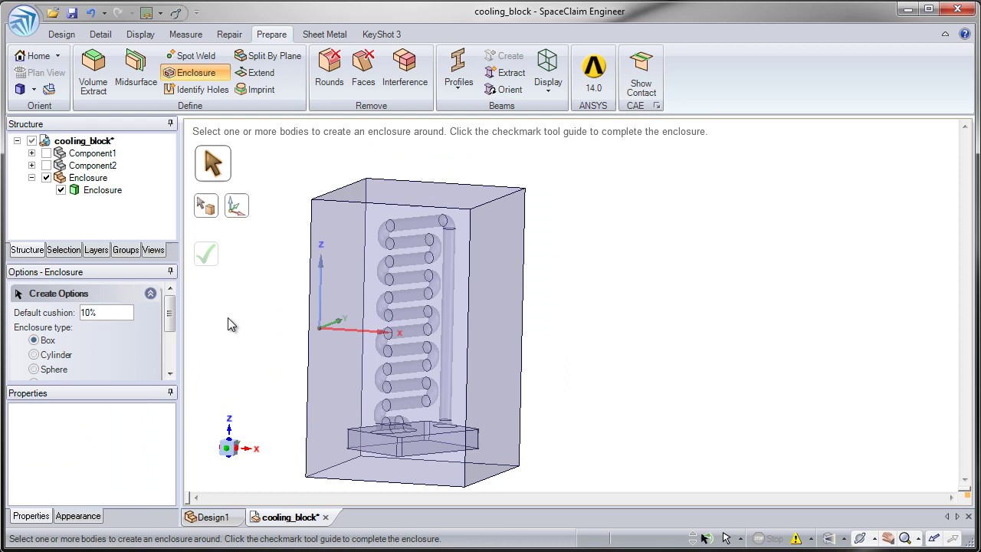
- With the Design tab's Pull tool, lower the enclosure's top face slightly
{"action": "left_click", "coordinate": [62, 35]}
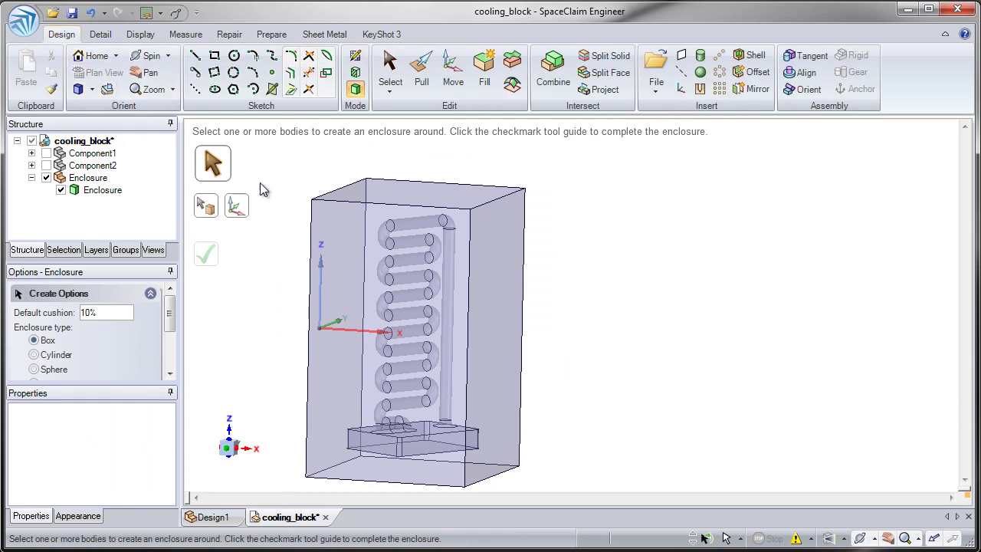
{"action": "left_click", "coordinate": [424, 80]}
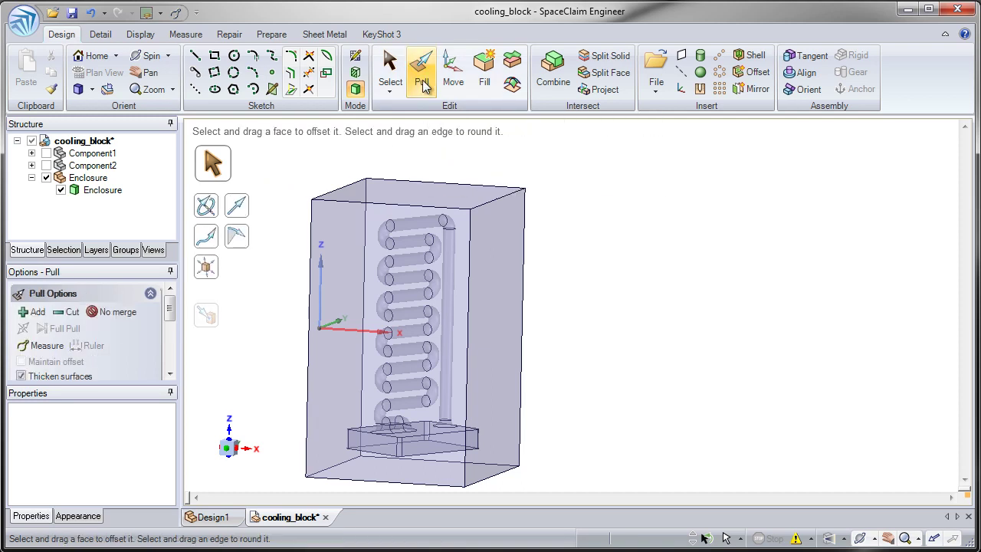
{"action": "left_click", "coordinate": [417, 193]}
{"action": "mouse_move", "coordinate": [417, 193]}
{"action": "left_mouse_down"}
{"action": "mouse_move", "coordinate": [404, 282]}
{"action": "mouse_move", "coordinate": [414, 192]}
{"action": "left_mouse_up"}
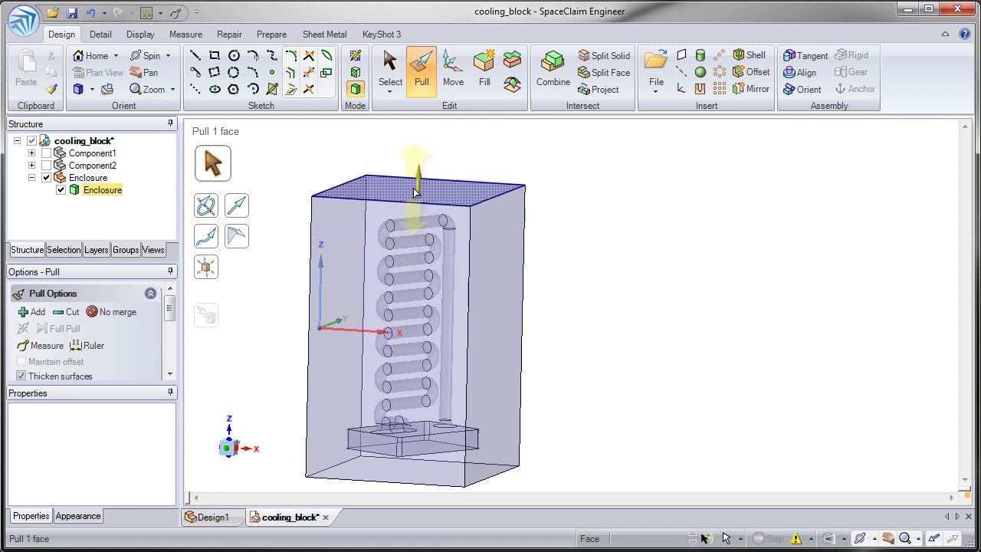
- Round the enclosure's front and back top edges to a 1.820in radius
{"action": "left_click", "coordinate": [404, 200]}
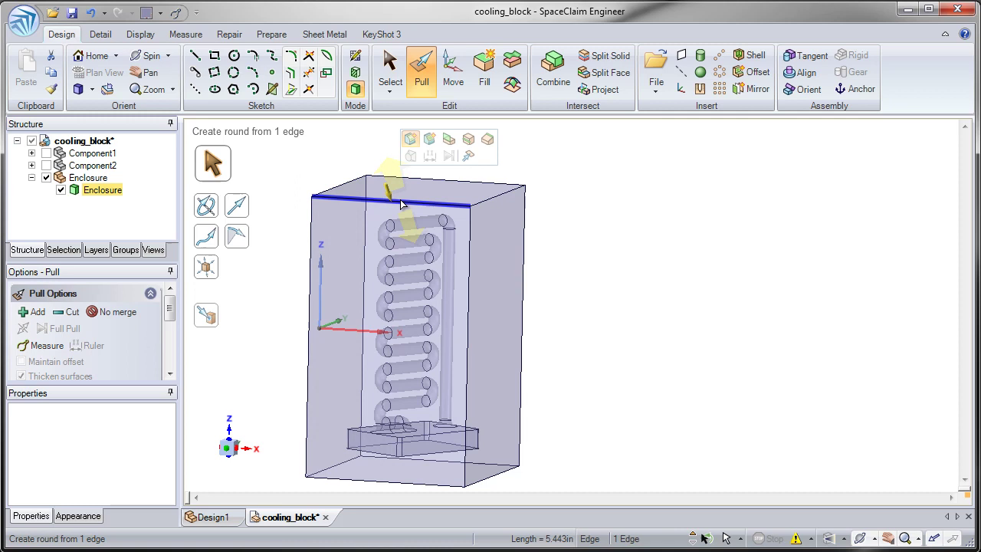
{"action": "left_click", "coordinate": [413, 179], "text": "ctrl"}
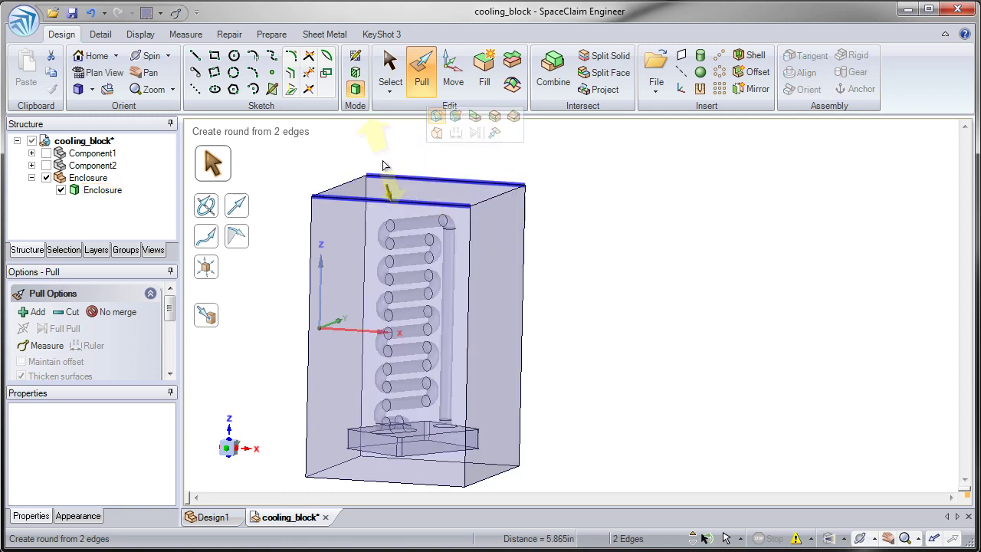
{"action": "left_click_drag", "start_coordinate": [394, 180], "coordinate": [412, 270]}
{"action": "middle_click_drag", "start_coordinate": [473, 398], "coordinate": [501, 338]}
- Pull the enclosure's bottom face Up To the base plate's bottom
{"action": "left_click", "coordinate": [471, 379]}
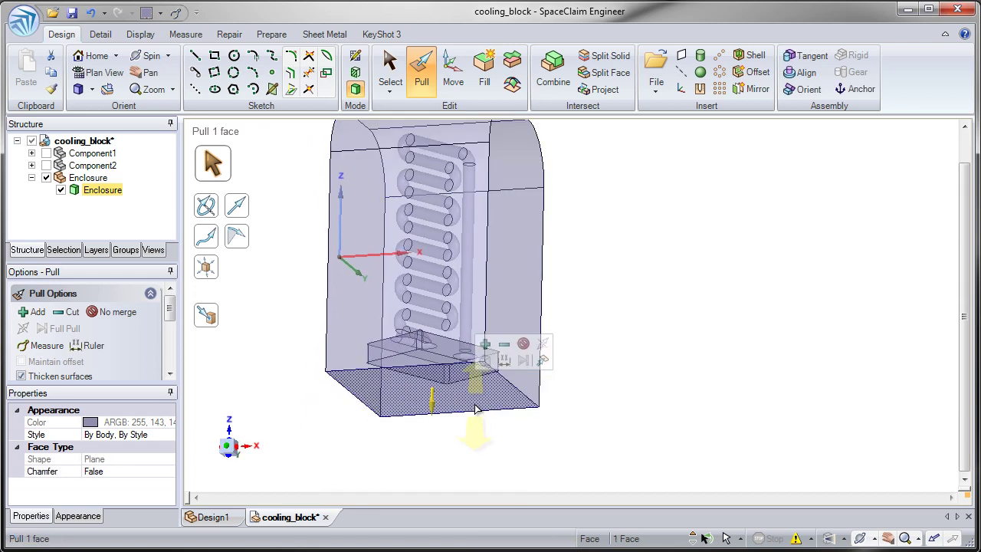
{"action": "left_click", "coordinate": [541, 360]}
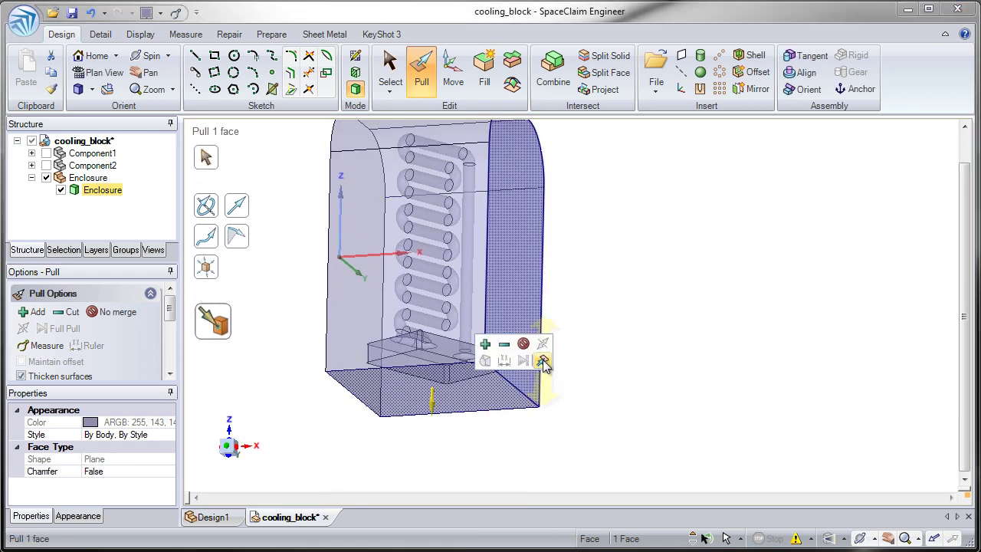
{"action": "left_click", "coordinate": [458, 374]}
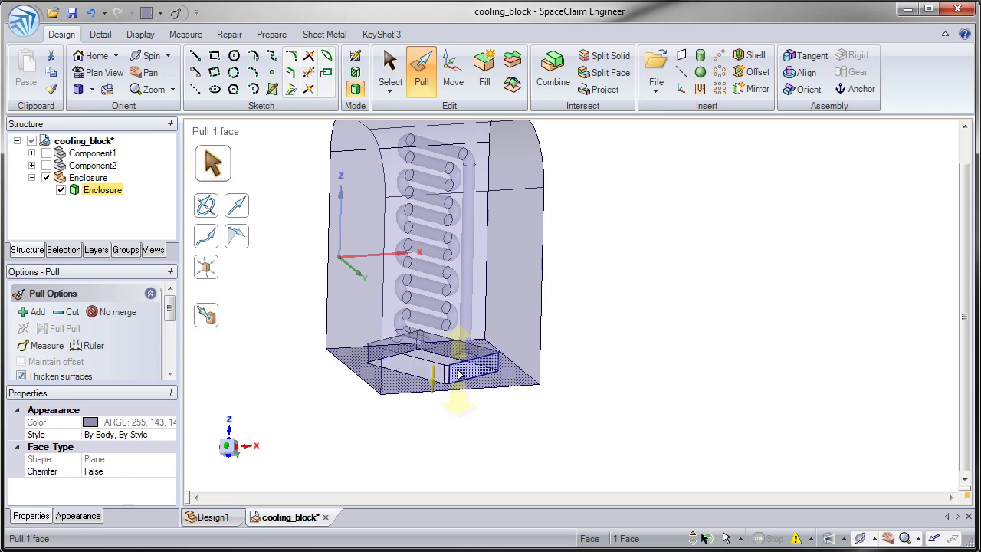
{"action": "middle_click_drag", "start_coordinate": [446, 380], "coordinate": [426, 408]}
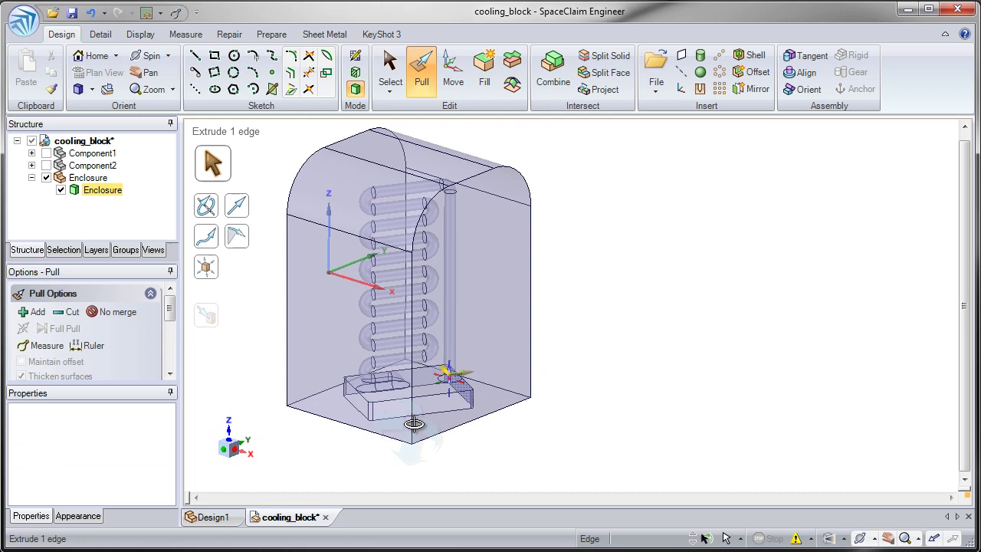
{"action": "left_click", "coordinate": [550, 412]}
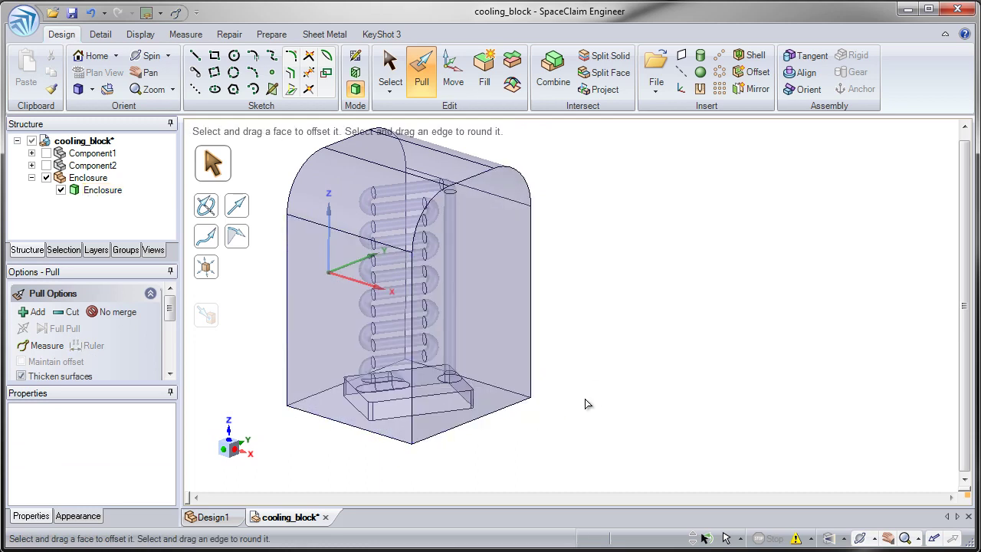
{"action": "left_click", "coordinate": [470, 368]}
{"action": "left_click", "coordinate": [387, 69]}
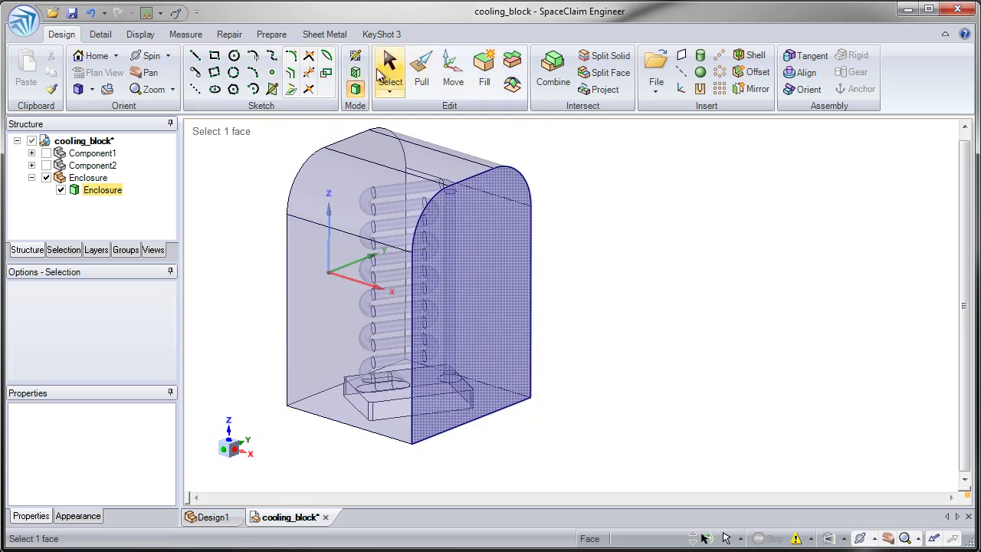
- Delete the Enclosure component and make Component1 and Component2 visible again
{"action": "left_click", "coordinate": [108, 179]}
{"action": "right_click", "coordinate": [107, 179]}
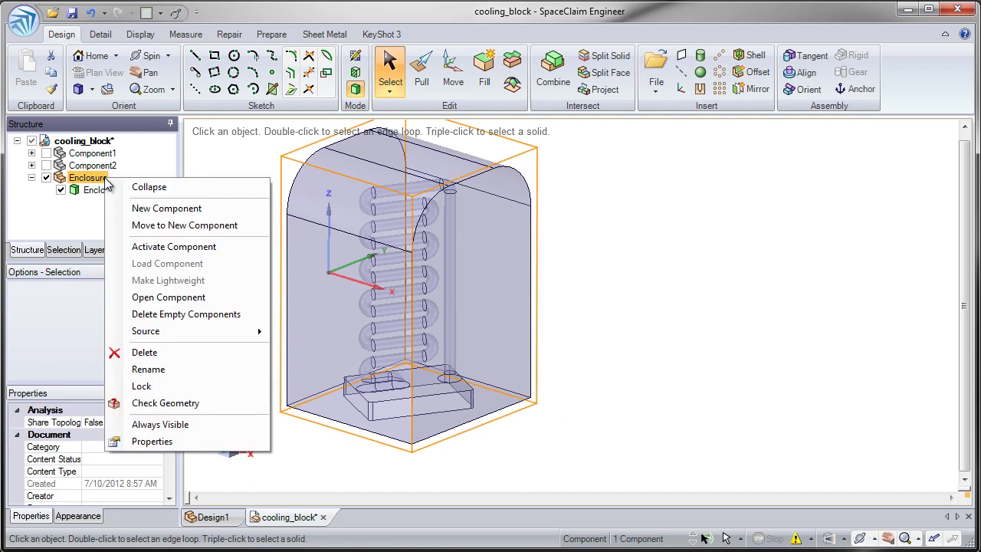
{"action": "left_click", "coordinate": [151, 353]}
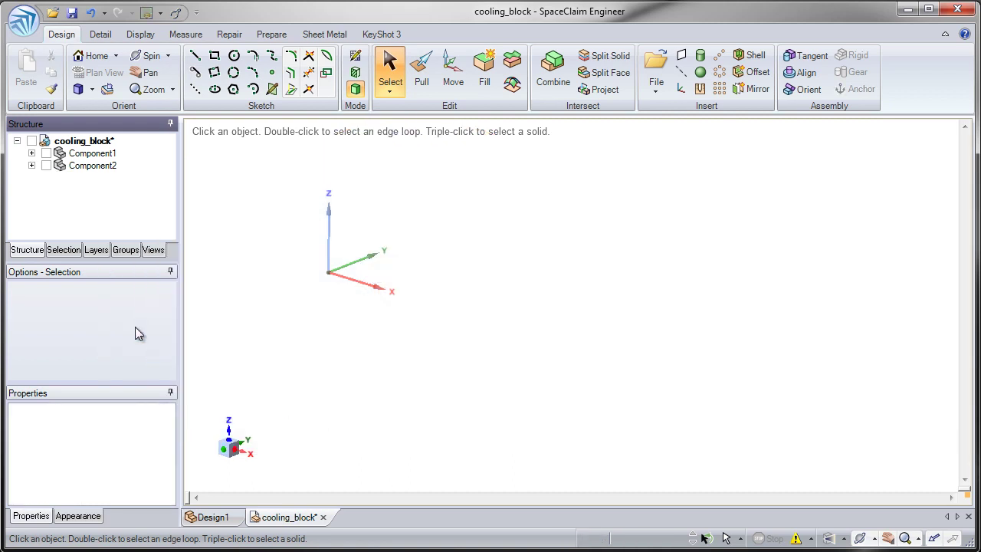
{"action": "left_click", "coordinate": [46, 153]}
{"action": "left_click", "coordinate": [46, 166]}
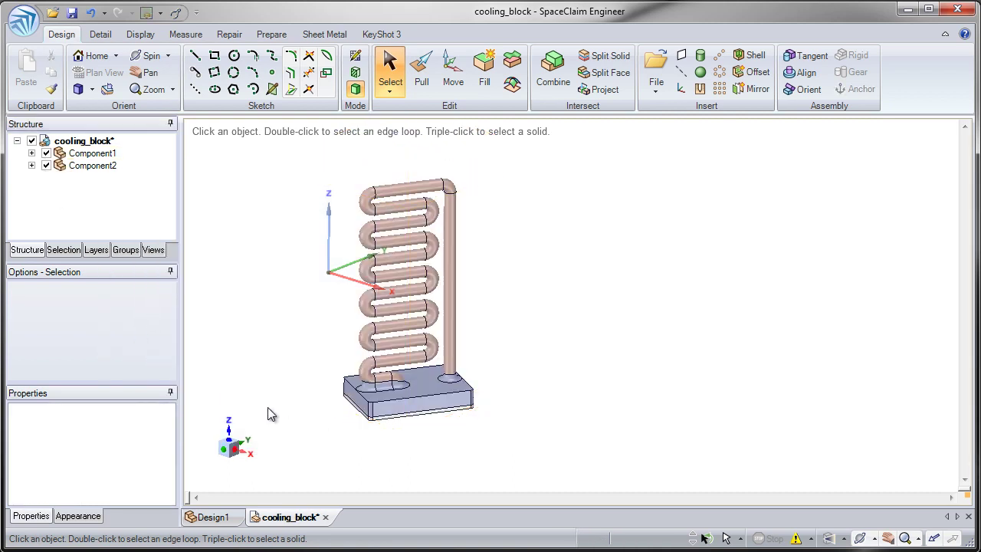
{"action": "middle_click_drag", "start_coordinate": [269, 409], "coordinate": [317, 403]}
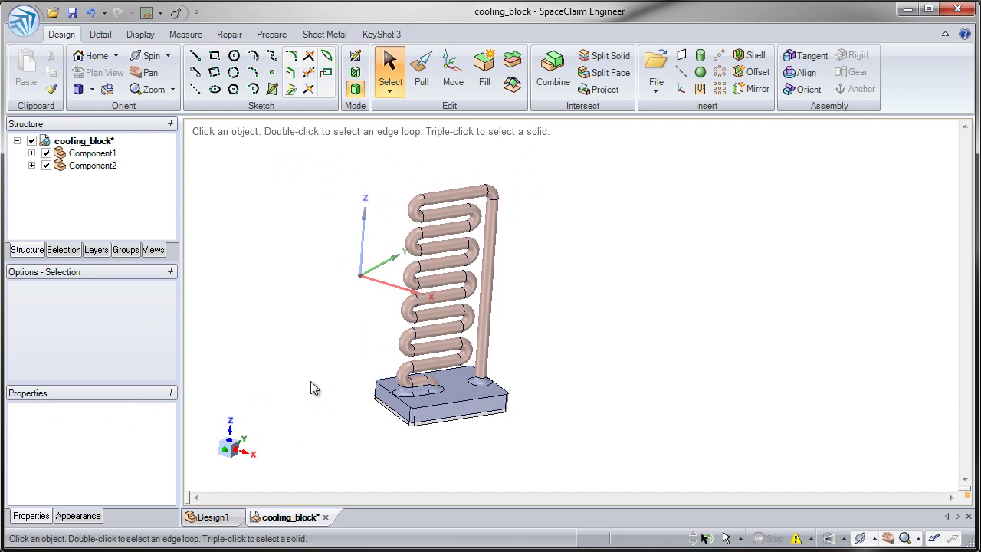
{"action": "left_click", "coordinate": [273, 34]}
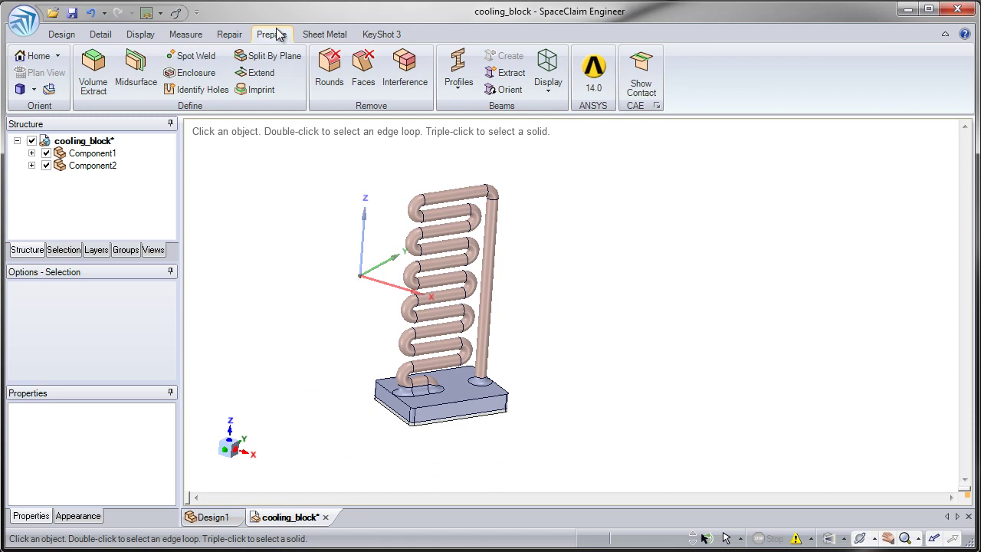
- Start a new enclosure around the coil and base bodies with a 50% cushion
{"action": "left_click", "coordinate": [194, 77]}
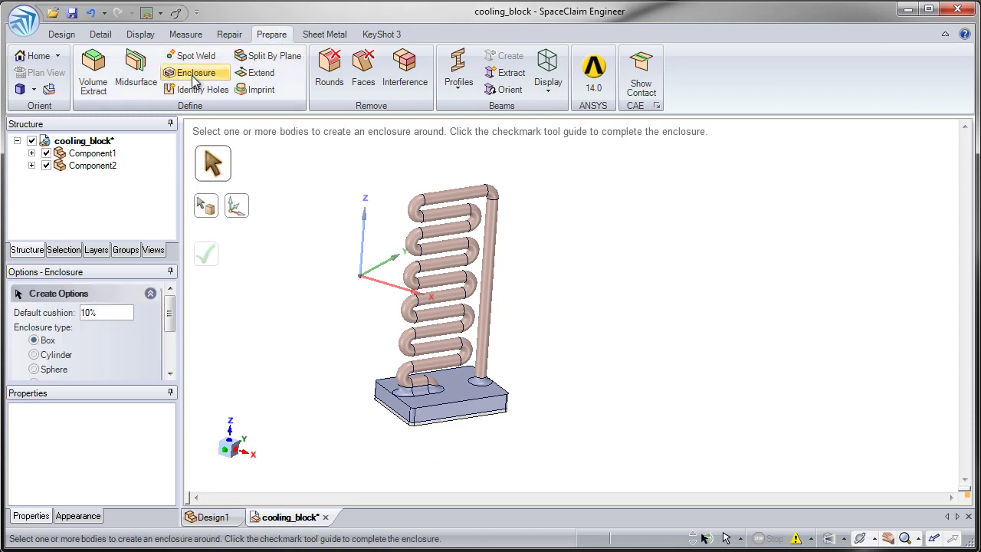
{"action": "left_click_drag", "start_coordinate": [304, 149], "coordinate": [544, 468]}
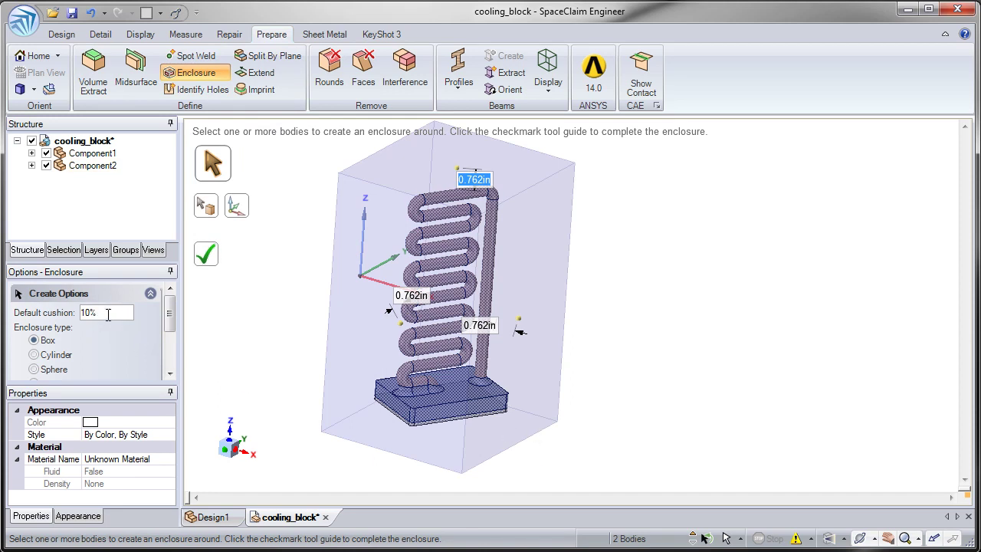
{"action": "left_click_drag", "start_coordinate": [108, 314], "coordinate": [89, 316]}
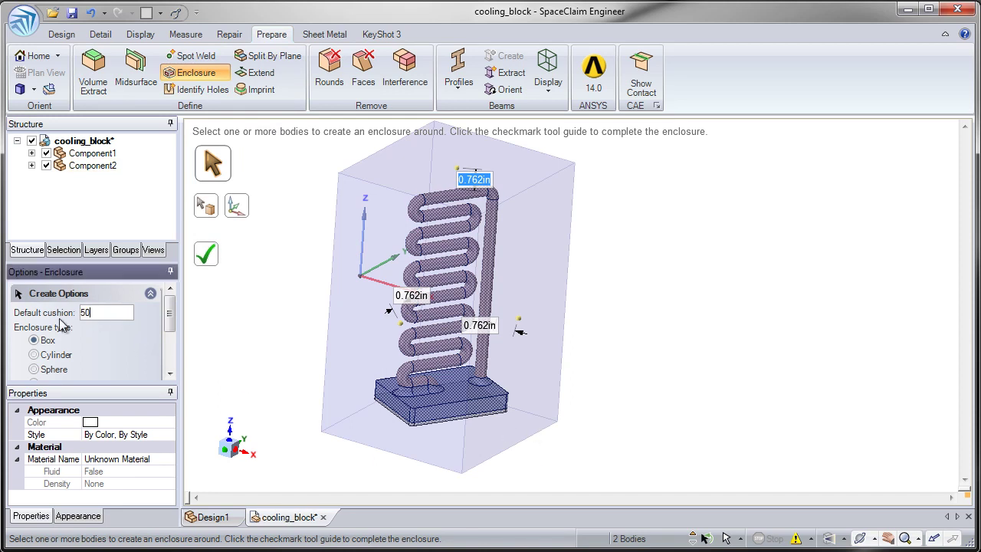
{"action": "type", "text": "50"}
{"action": "key", "text": "Return"}
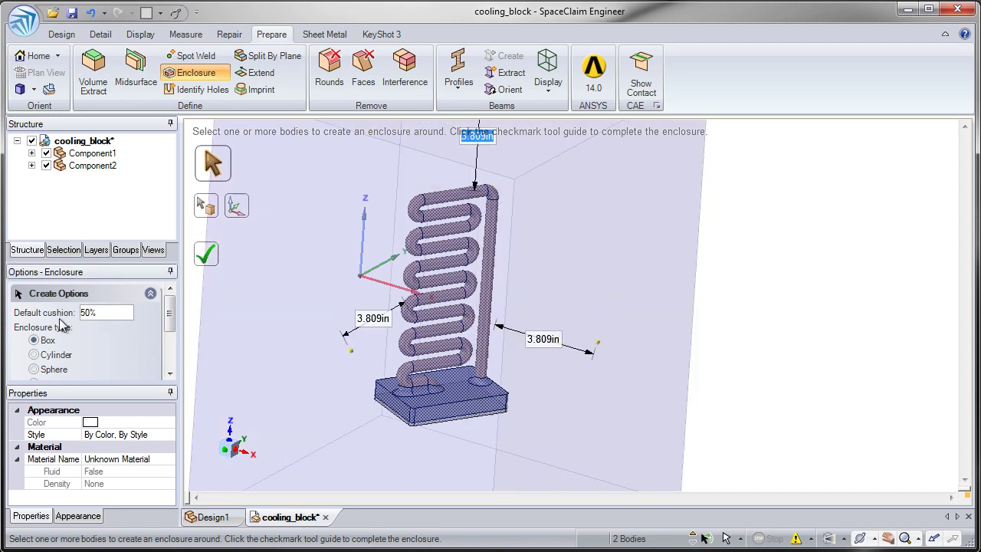
- Orient the enclosure to the base edge and create the box enclosure
{"action": "left_click", "coordinate": [236, 219]}
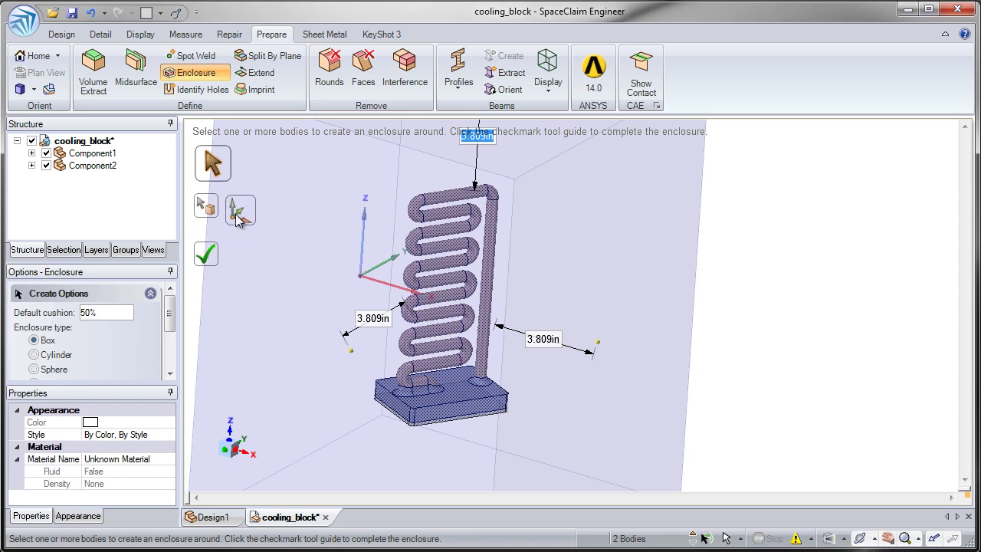
{"action": "left_click", "coordinate": [405, 408]}
{"action": "scroll", "coordinate": [316, 366], "scroll_direction": "down", "scroll_amount": 3}
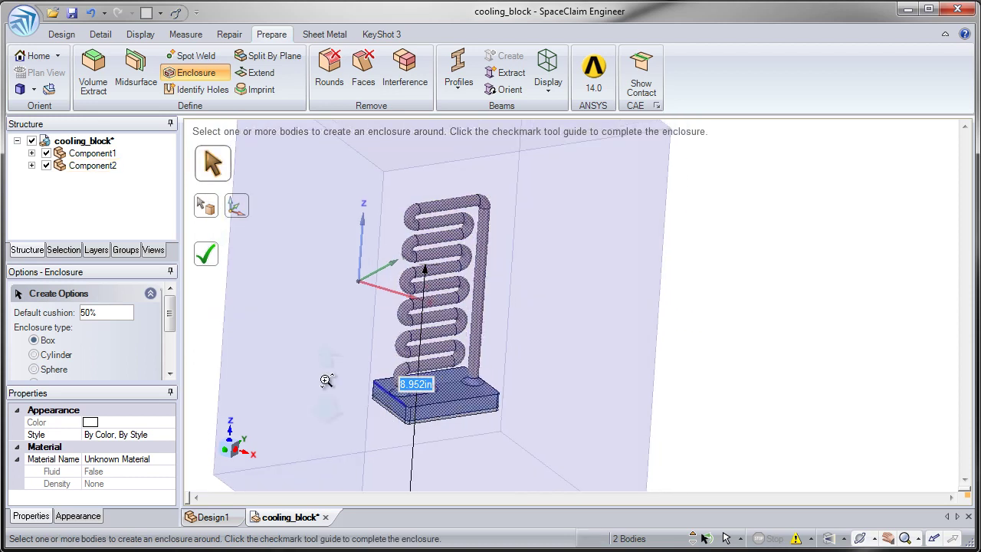
{"action": "middle_click_drag", "start_coordinate": [307, 351], "coordinate": [281, 331]}
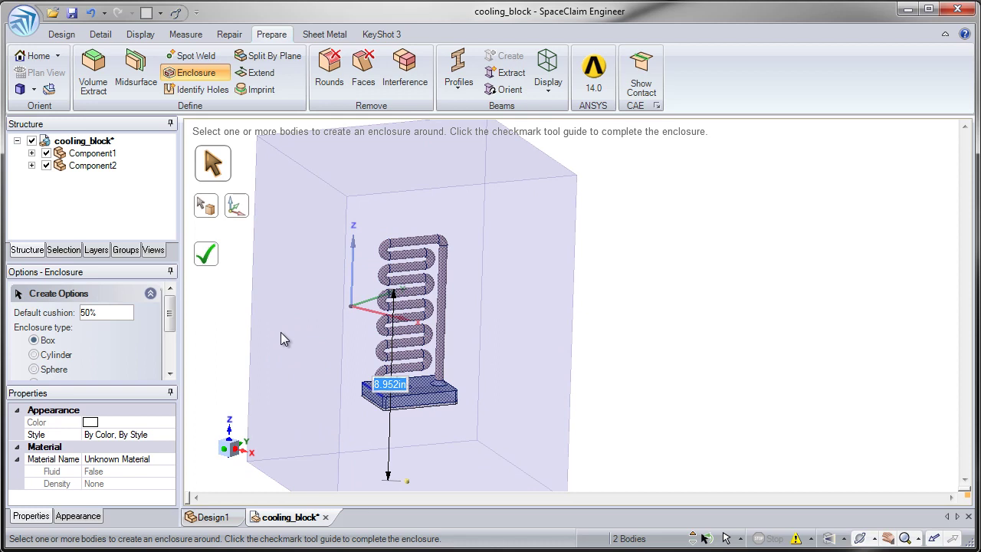
{"action": "left_click", "coordinate": [211, 261]}
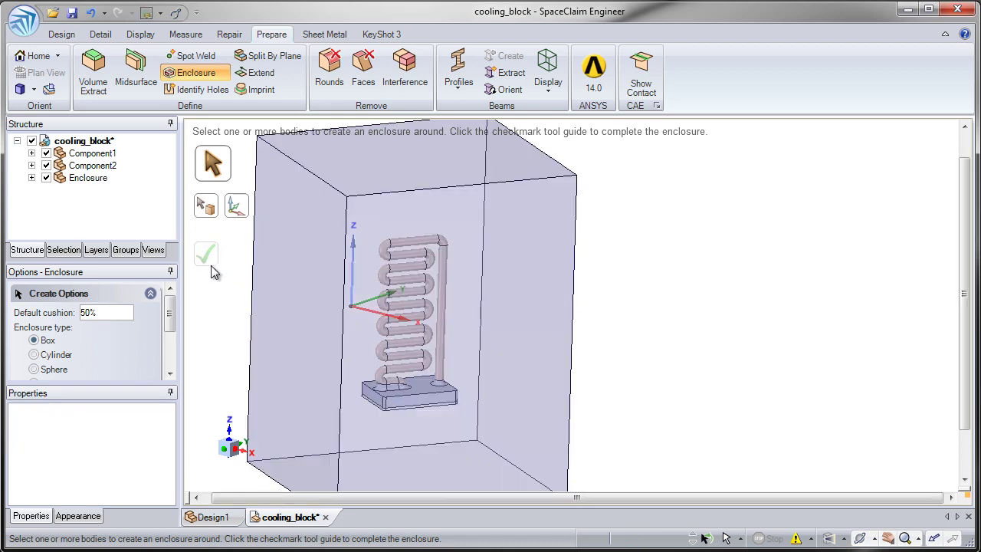
- Hide the new Enclosure so only the coil and base components show
{"action": "left_click", "coordinate": [46, 153]}
{"action": "left_click", "coordinate": [46, 166]}
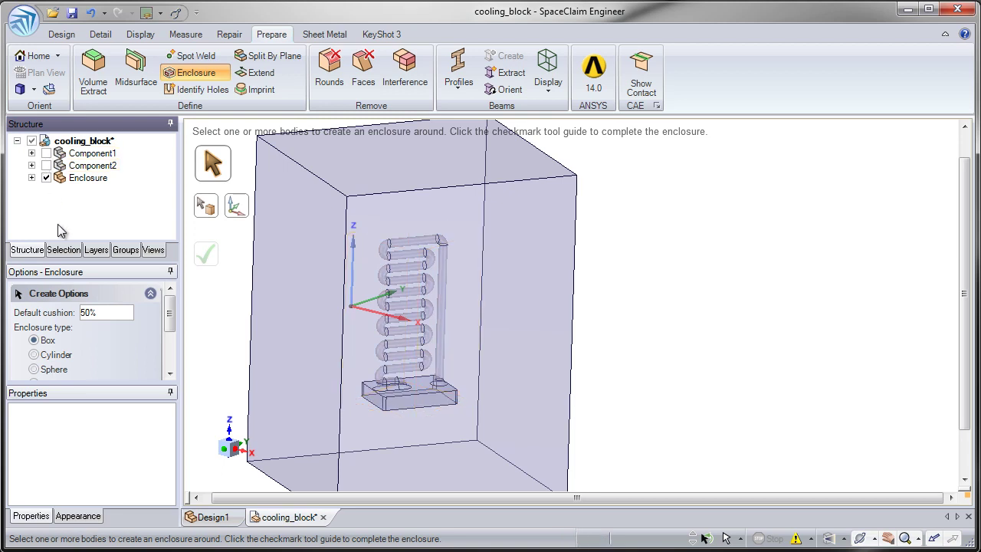
{"action": "left_click", "coordinate": [46, 178]}
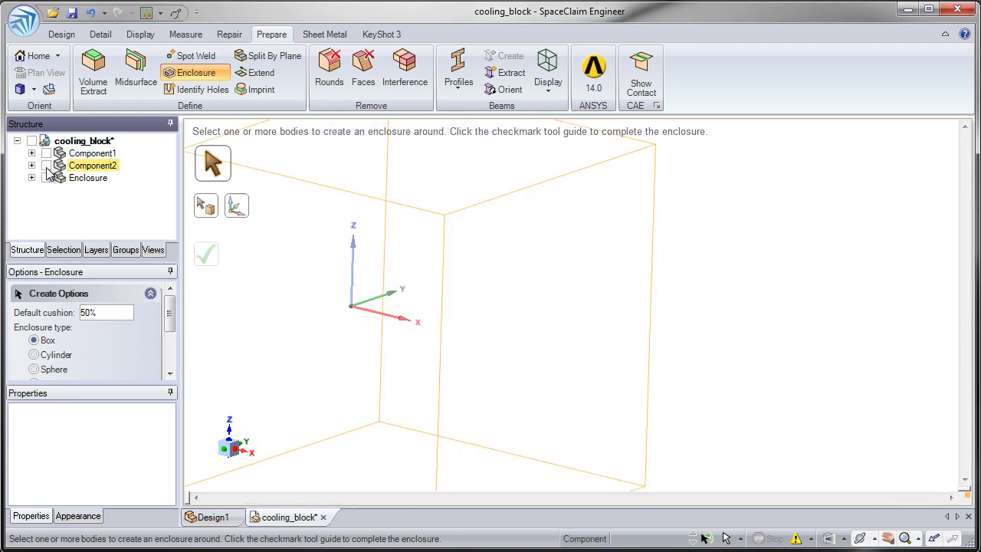
{"action": "left_click", "coordinate": [46, 166]}
{"action": "left_click", "coordinate": [46, 153]}
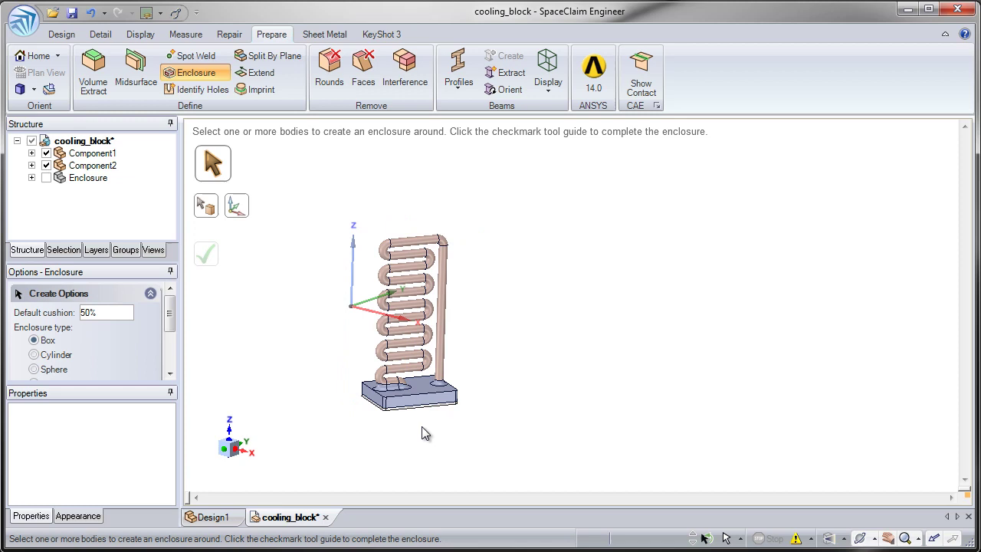
{"action": "scroll", "coordinate": [404, 471], "scroll_direction": "up", "scroll_amount": 3}
{"action": "scroll", "coordinate": [404, 472], "scroll_direction": "up", "scroll_amount": 2}
{"action": "middle_click_drag", "start_coordinate": [373, 405], "coordinate": [426, 360]}
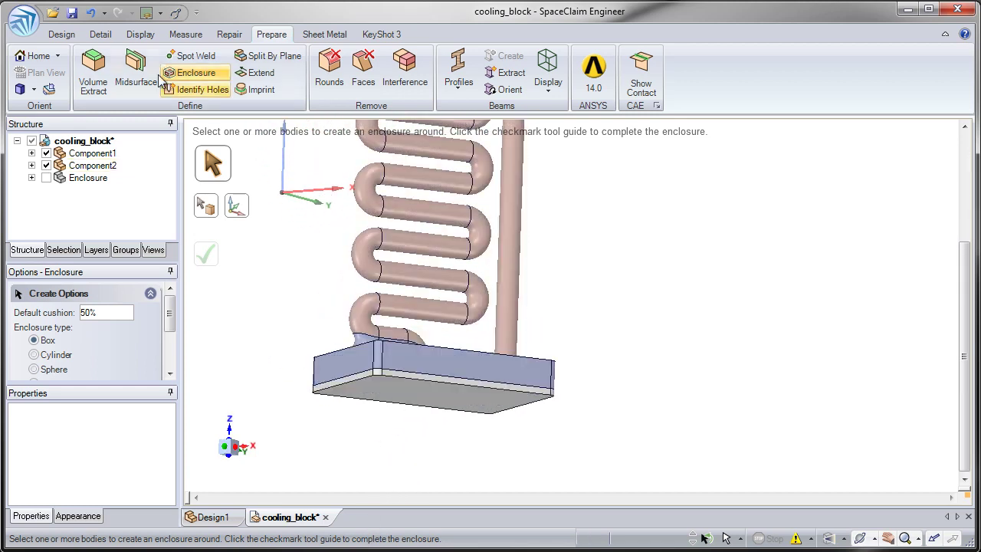
- Pull the base's bottom face down to thicken the base
{"action": "left_click", "coordinate": [68, 35]}
{"action": "left_click", "coordinate": [422, 73]}
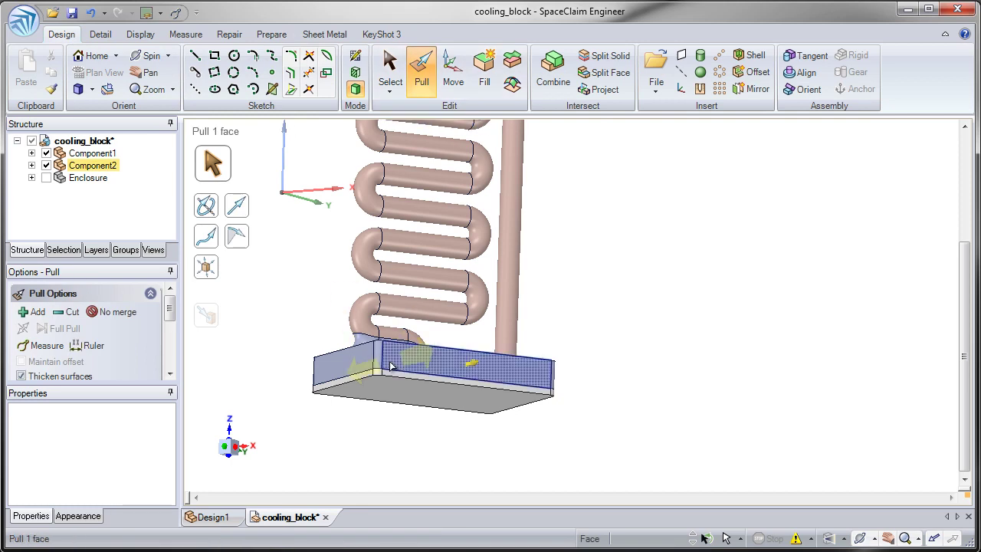
{"action": "left_click", "coordinate": [382, 400]}
{"action": "left_click_drag", "start_coordinate": [382, 397], "coordinate": [378, 435]}
{"action": "left_click", "coordinate": [373, 455]}
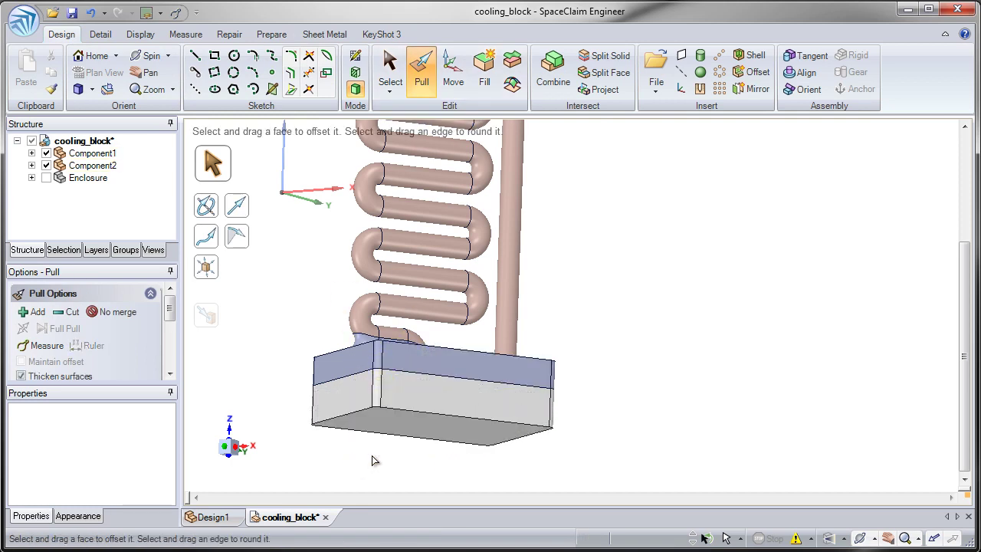
- Select the base block's side faces and pull them outward 0.920in
{"action": "middle_click_drag", "start_coordinate": [373, 460], "coordinate": [390, 458]}
{"action": "left_click", "coordinate": [375, 359]}
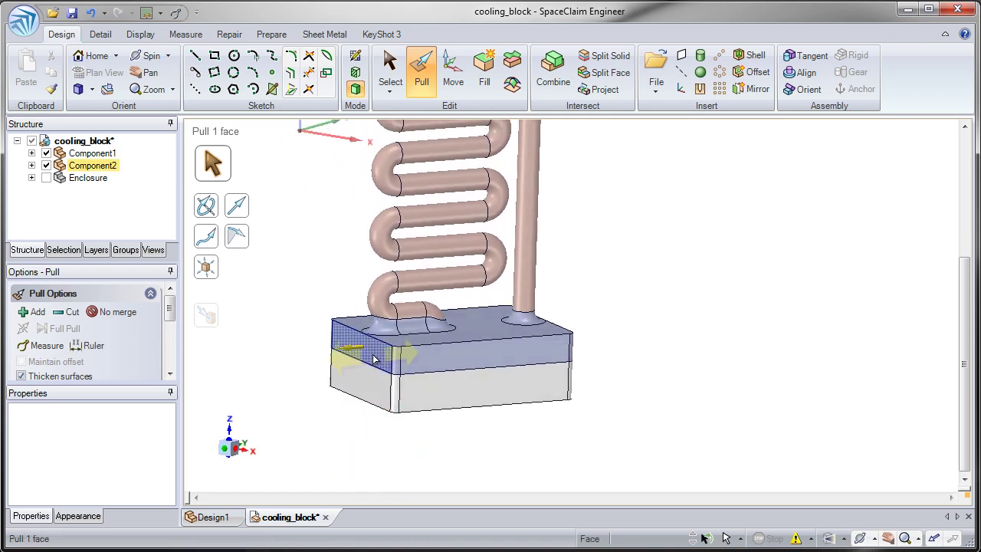
{"action": "triple_click", "coordinate": [376, 359]}
{"action": "left_click", "coordinate": [362, 391], "text": "ctrl"}
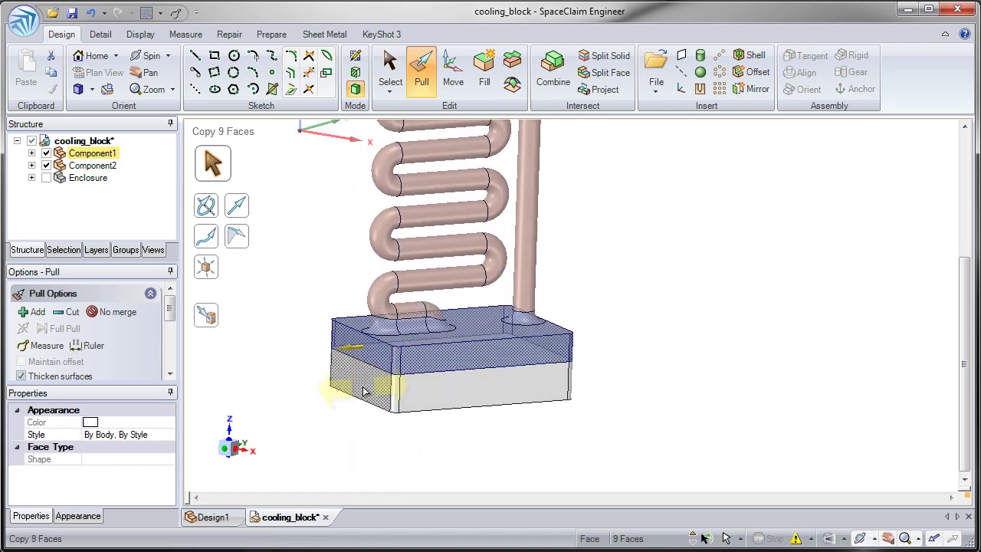
{"action": "triple_click", "coordinate": [364, 391], "text": "ctrl"}
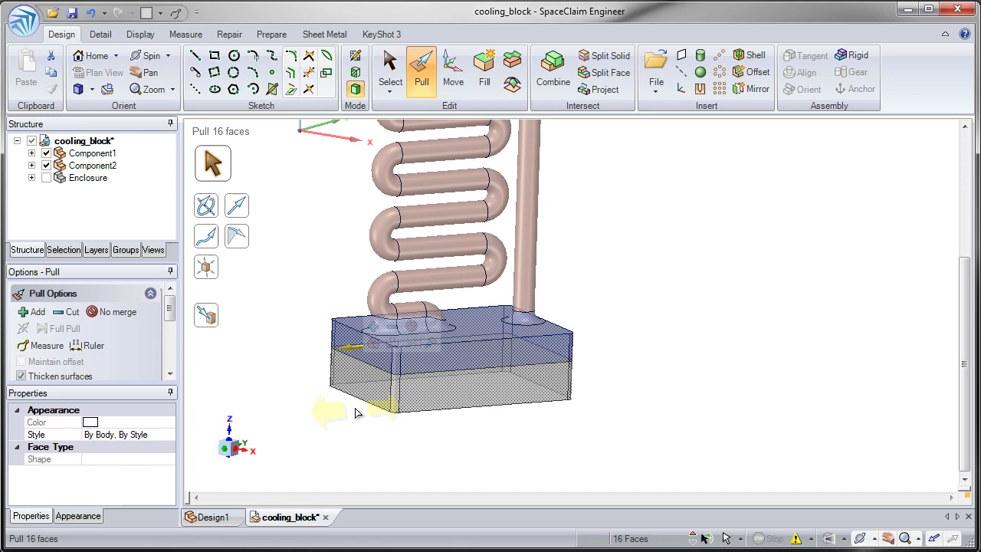
{"action": "double_click", "coordinate": [360, 394]}
{"action": "left_click_drag", "start_coordinate": [362, 393], "coordinate": [331, 346], "text": "ctrl"}
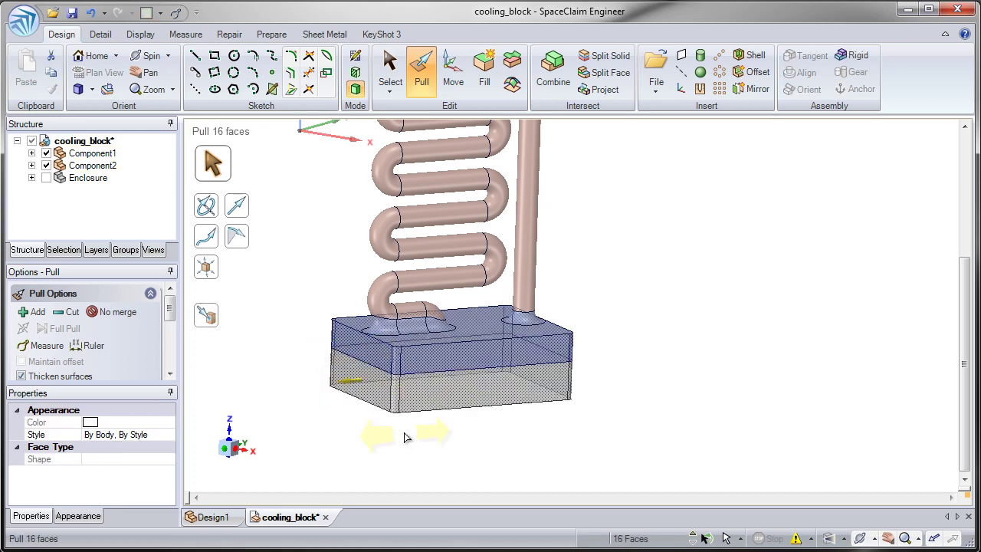
{"action": "left_click_drag", "start_coordinate": [406, 438], "coordinate": [362, 461]}
{"action": "left_click", "coordinate": [362, 461]}
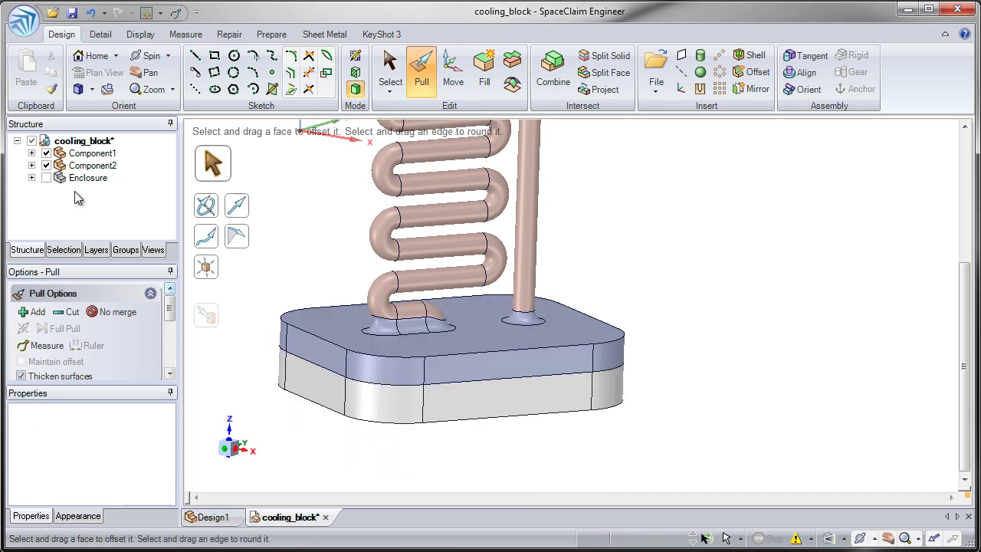
- Show the Enclosure again, toggling Component2 off and on to compare
{"action": "left_click", "coordinate": [46, 177]}
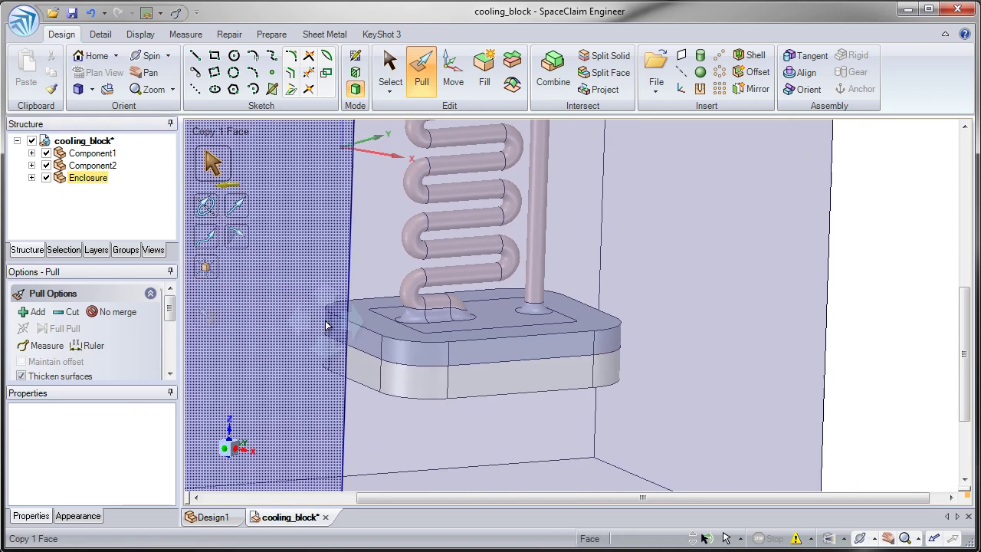
{"action": "left_click", "coordinate": [46, 166]}
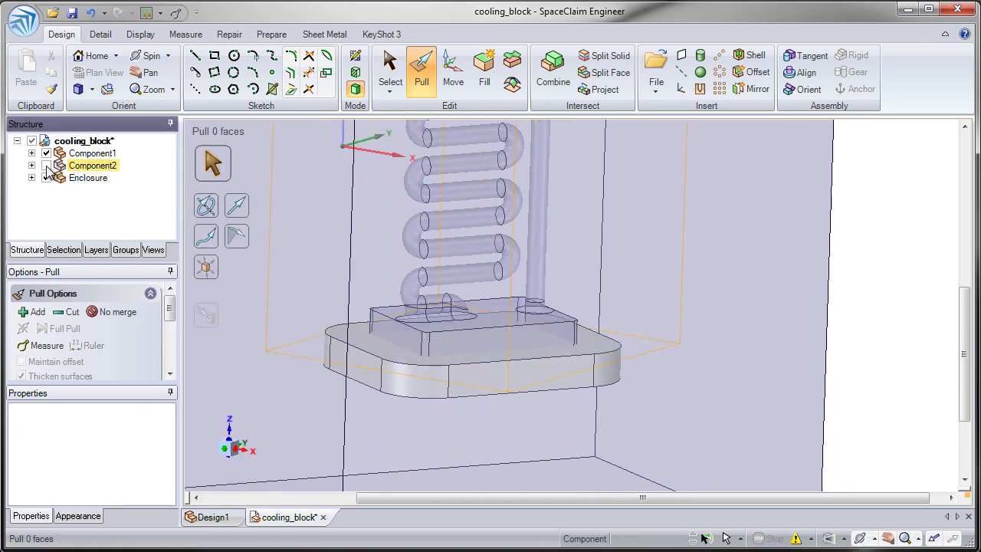
{"action": "left_click", "coordinate": [45, 166]}
{"action": "left_click", "coordinate": [46, 166]}
{"action": "left_click", "coordinate": [46, 165]}
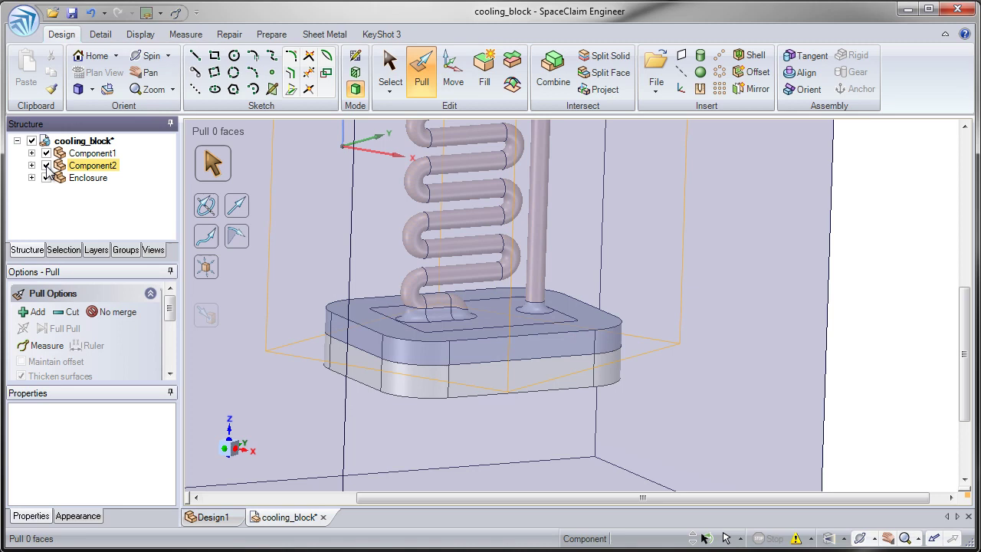
{"action": "left_click", "coordinate": [46, 167]}
{"action": "left_click", "coordinate": [46, 166]}
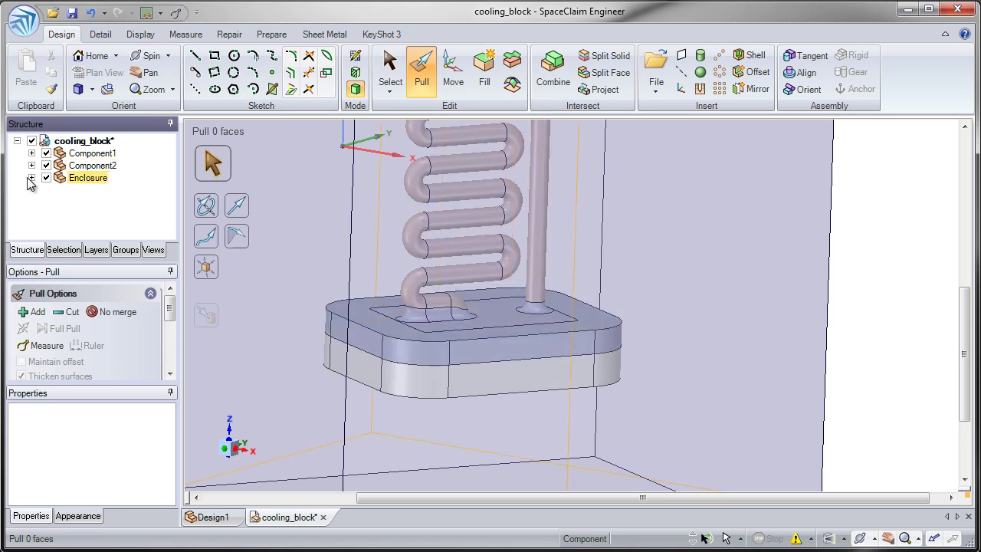
- Expand the Enclosure node and bring up its body's context menu
{"action": "left_click", "coordinate": [31, 178]}
{"action": "left_click", "coordinate": [92, 190]}
{"action": "right_click", "coordinate": [91, 193]}
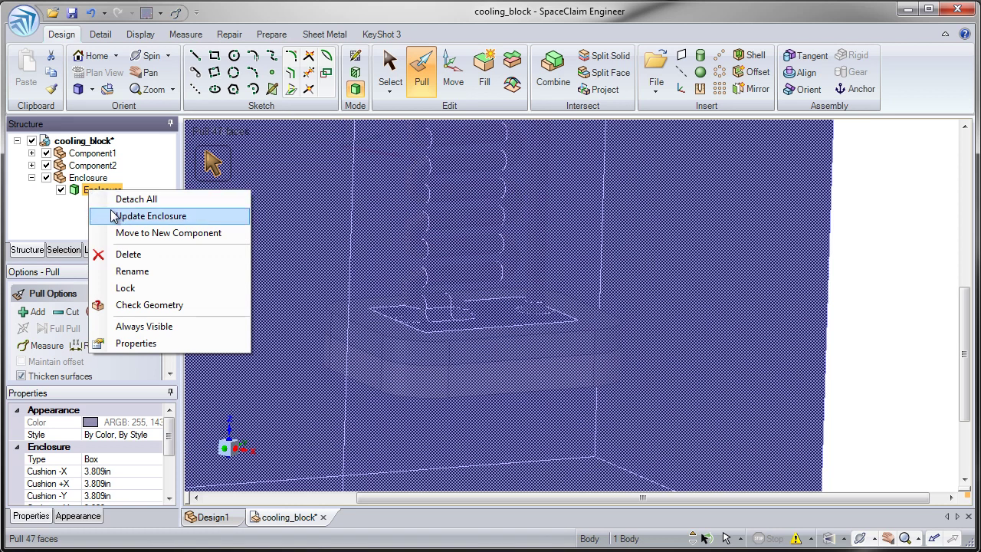
{"action": "left_click", "coordinate": [64, 227]}
{"action": "middle_click_drag", "start_coordinate": [322, 360], "coordinate": [261, 281]}
{"action": "left_click", "coordinate": [261, 280]}
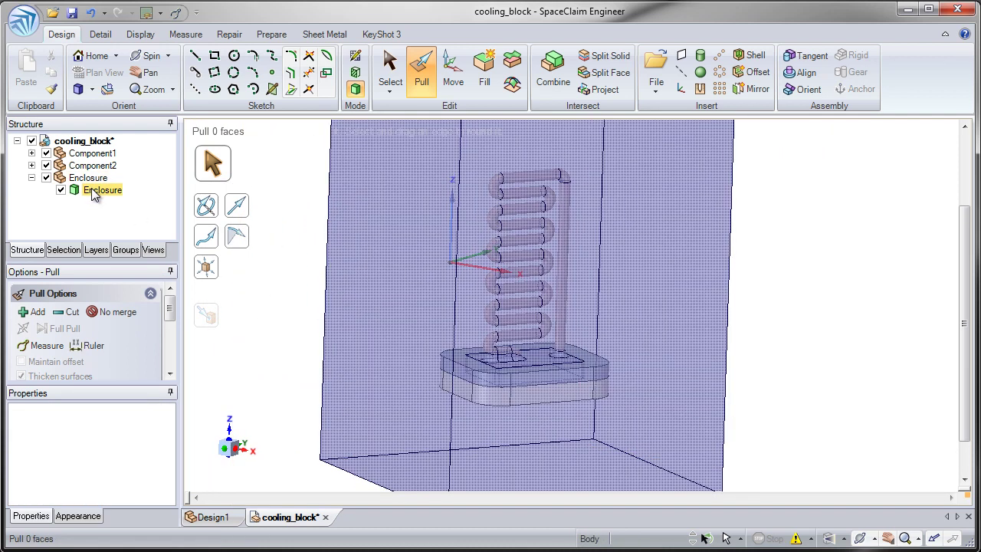
{"action": "right_click", "coordinate": [91, 189]}
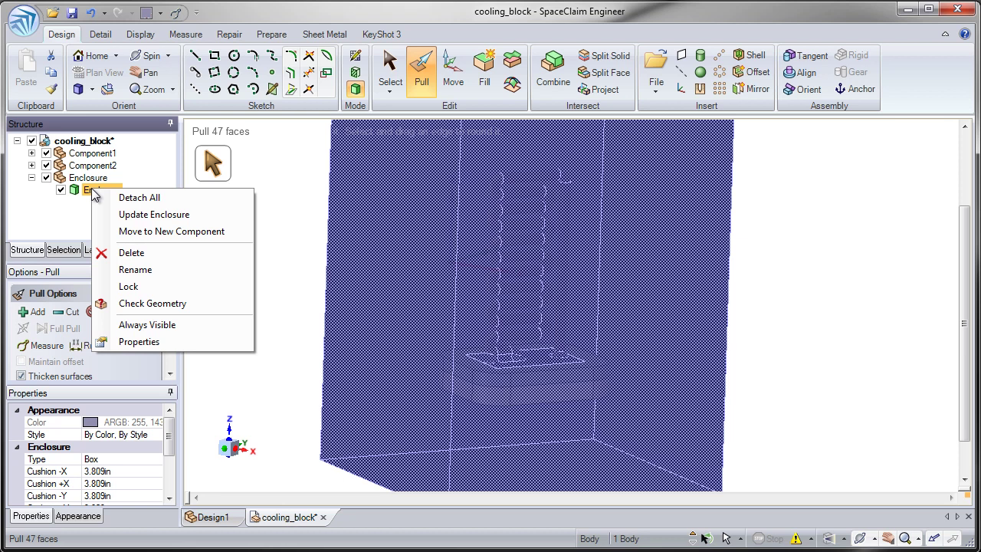
- Run Update Enclosure to fit the widened base, then hide Component1 and Component2
{"action": "left_click", "coordinate": [132, 221]}
{"action": "mouse_move", "coordinate": [263, 263]}
{"action": "middle_mouse_down"}
{"action": "mouse_move", "coordinate": [277, 352]}
{"action": "mouse_move", "coordinate": [267, 379]}
{"action": "mouse_move", "coordinate": [278, 256]}
{"action": "middle_mouse_up"}
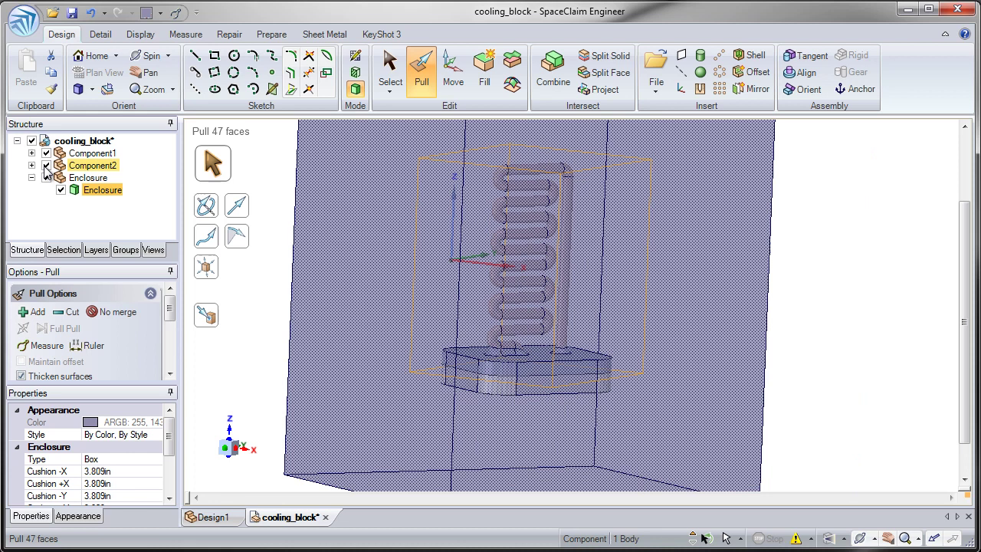
{"action": "left_click", "coordinate": [46, 165]}
{"action": "left_click", "coordinate": [46, 153]}
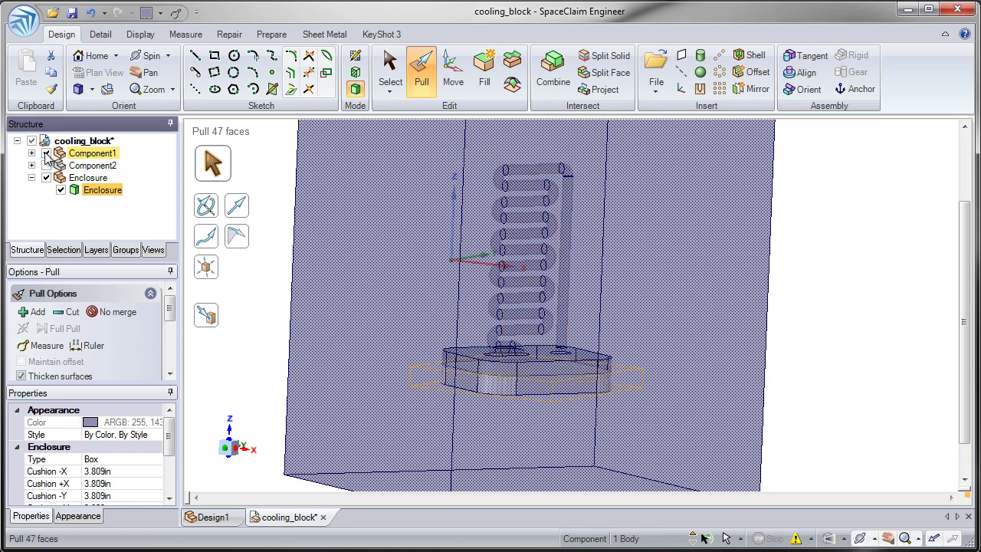
{"action": "left_click", "coordinate": [284, 346]}
{"action": "mouse_move", "coordinate": [281, 339]}
{"action": "middle_mouse_down"}
{"action": "mouse_move", "coordinate": [252, 346]}
{"action": "mouse_move", "coordinate": [266, 347]}
{"action": "middle_mouse_up"}
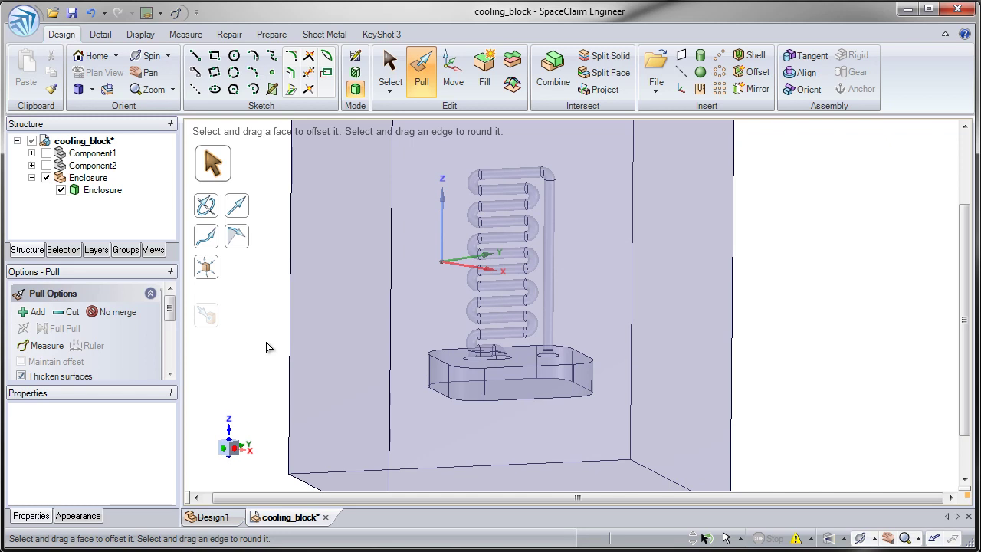